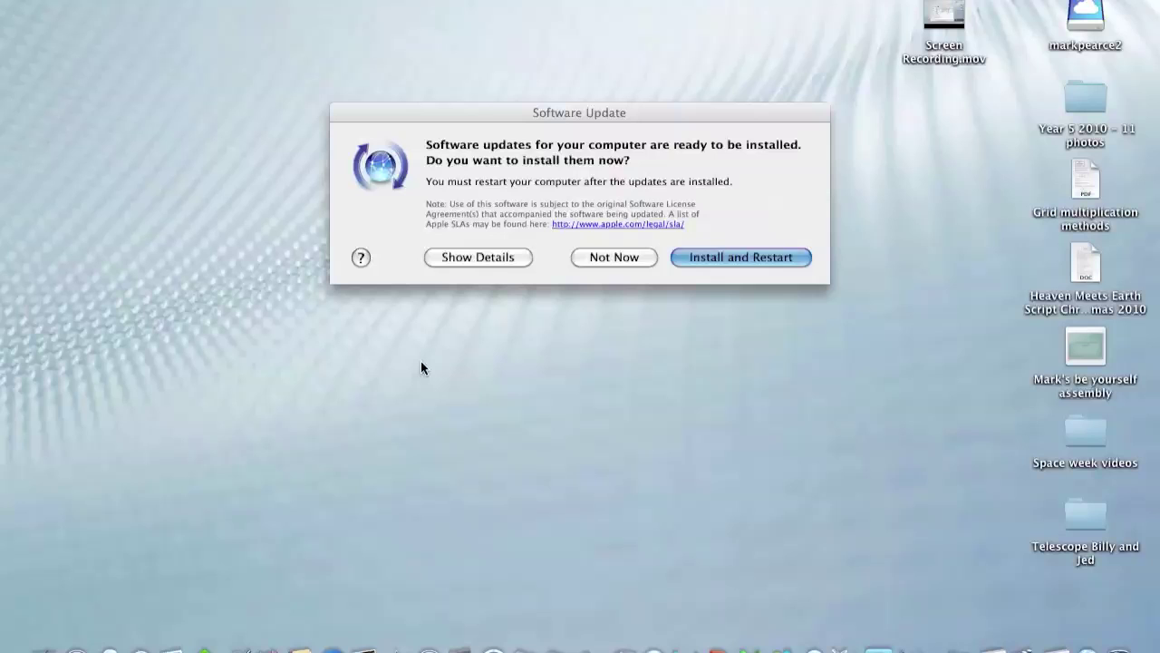
# Dismiss the Software Update prompt with Escape (Not Now) instead of Install and Restart
pyautogui.press('Escape')
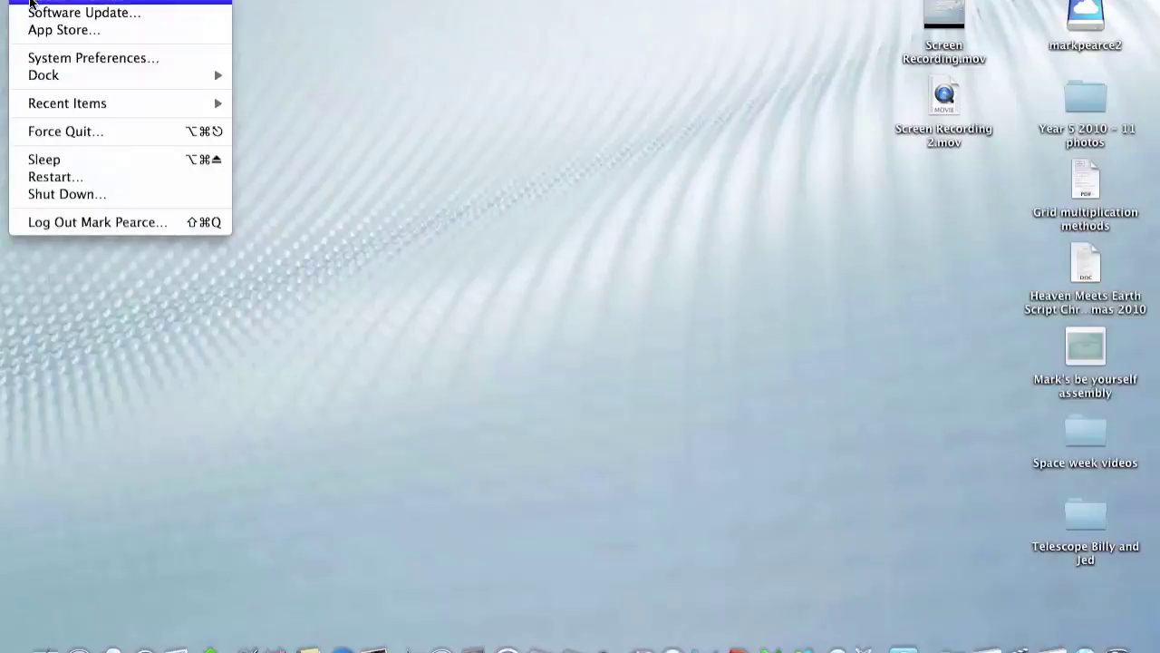
pyautogui.click(90, 2)
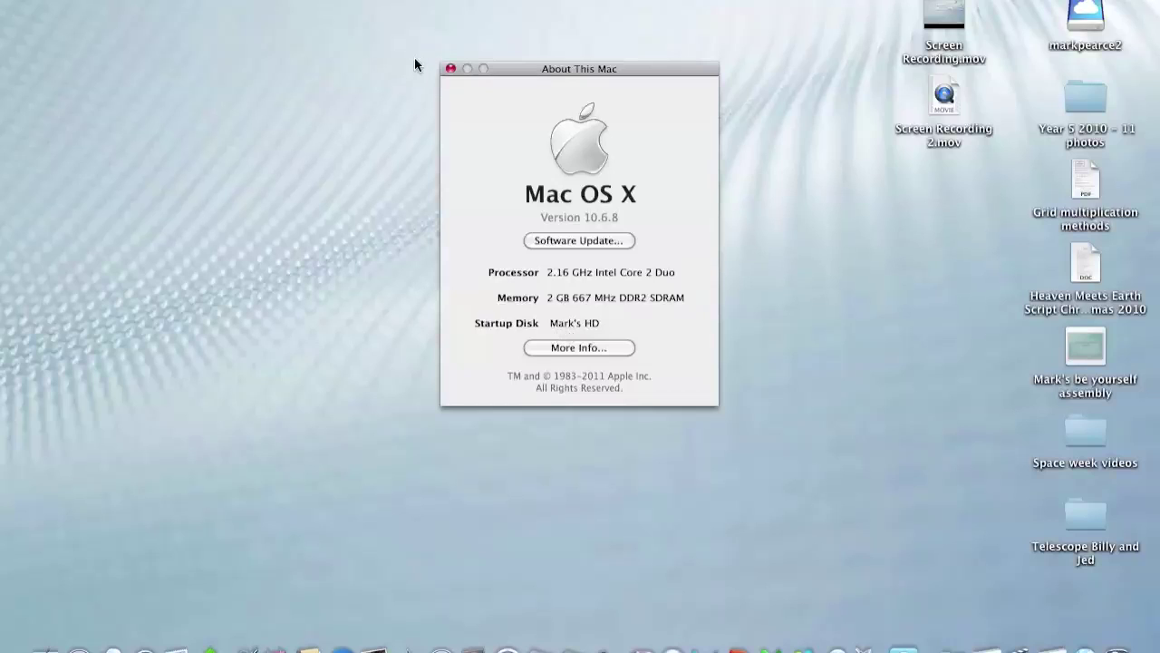
pyautogui.click(450, 70)
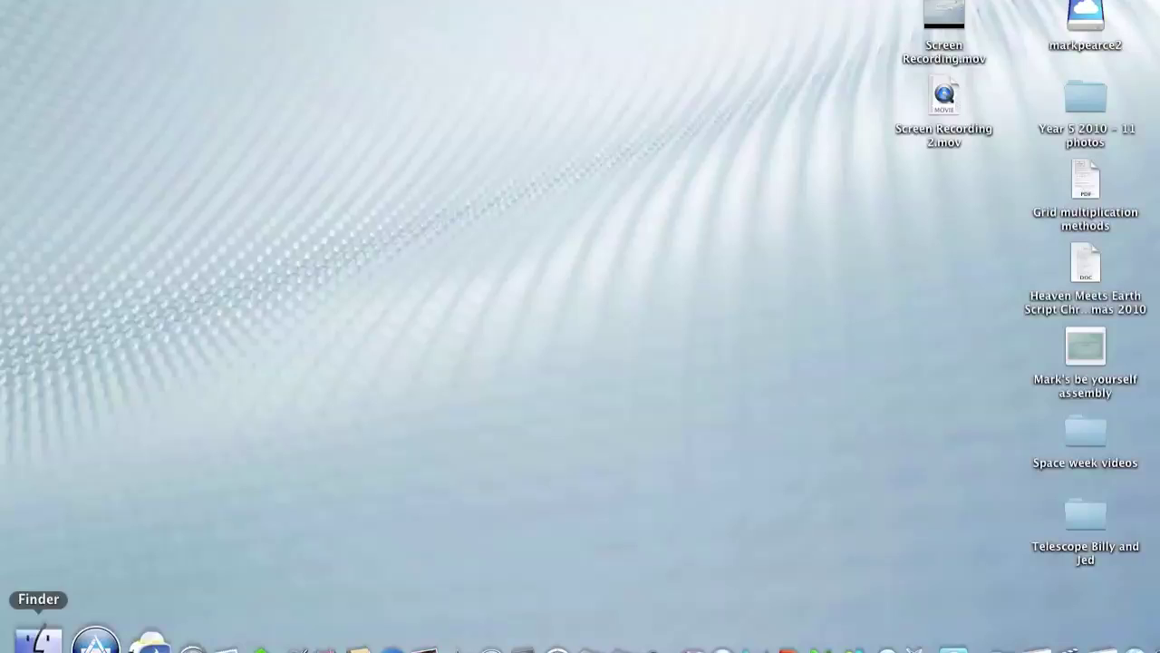
# Launch the Mac App Store and search for 'os x lion' from the 'Lio' suggestion
pyautogui.click(77, 642)
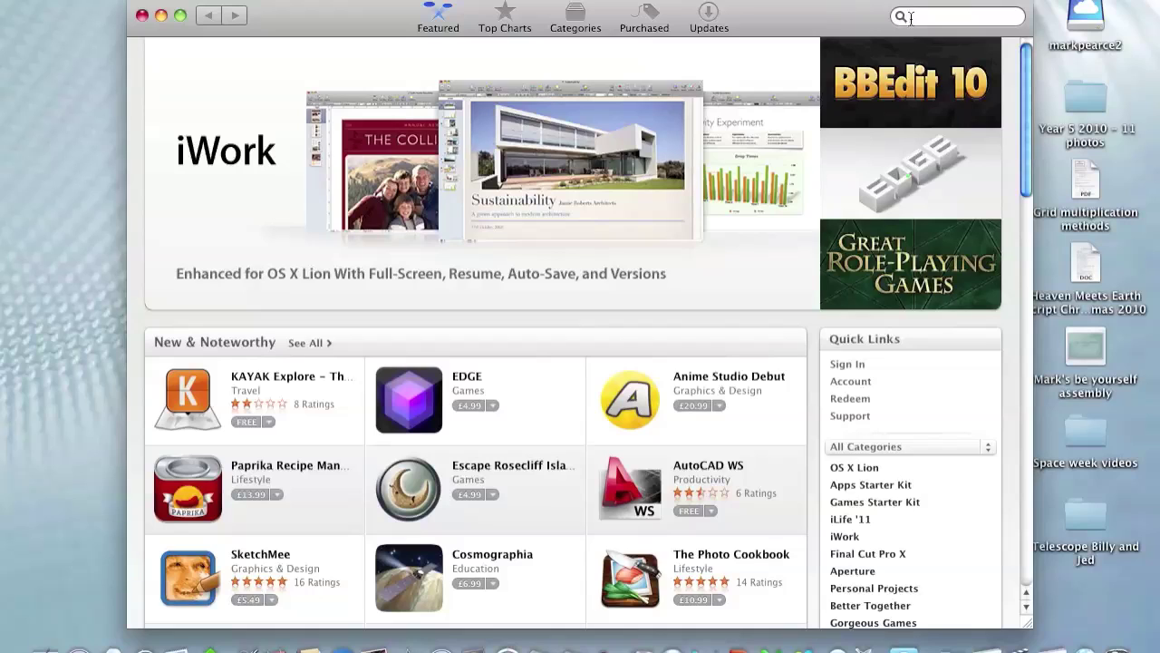
pyautogui.write('Lion')
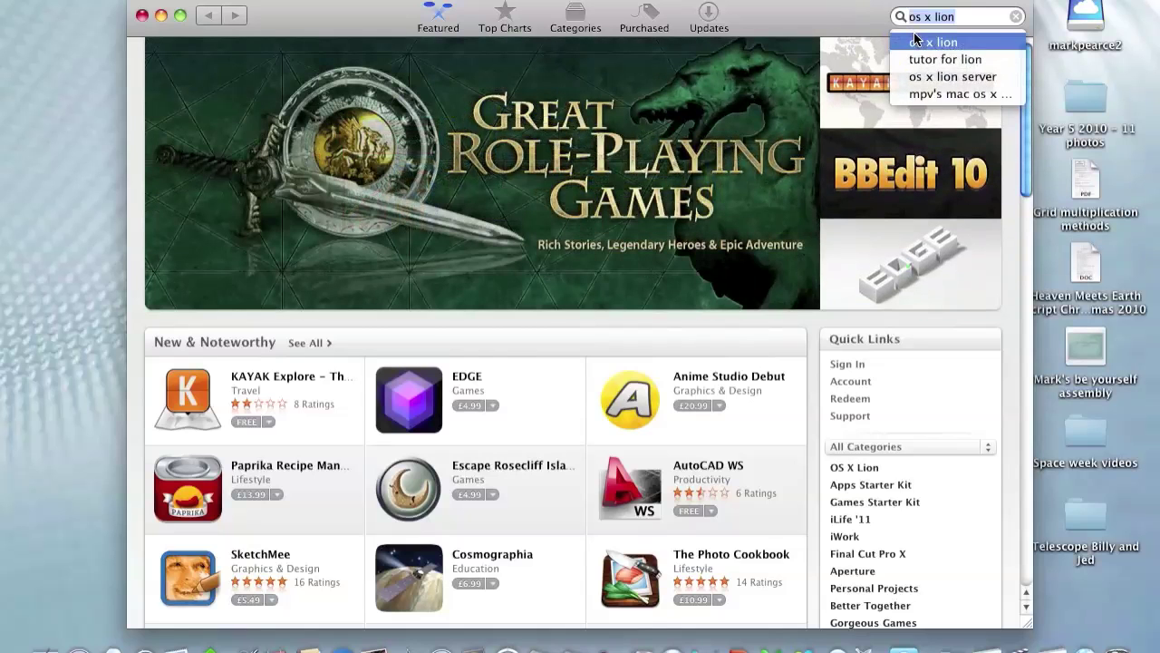
pyautogui.click(916, 42)
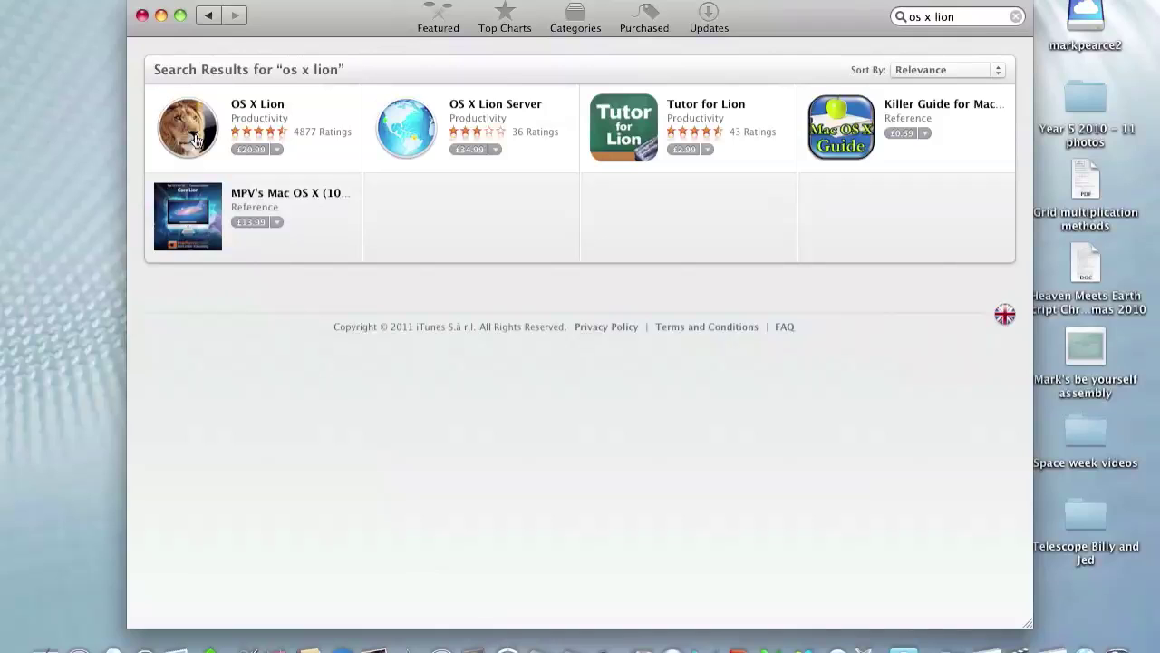
# Open the OS X Lion page and re-download the already purchased £20.99 app for free
pyautogui.click(195, 139)
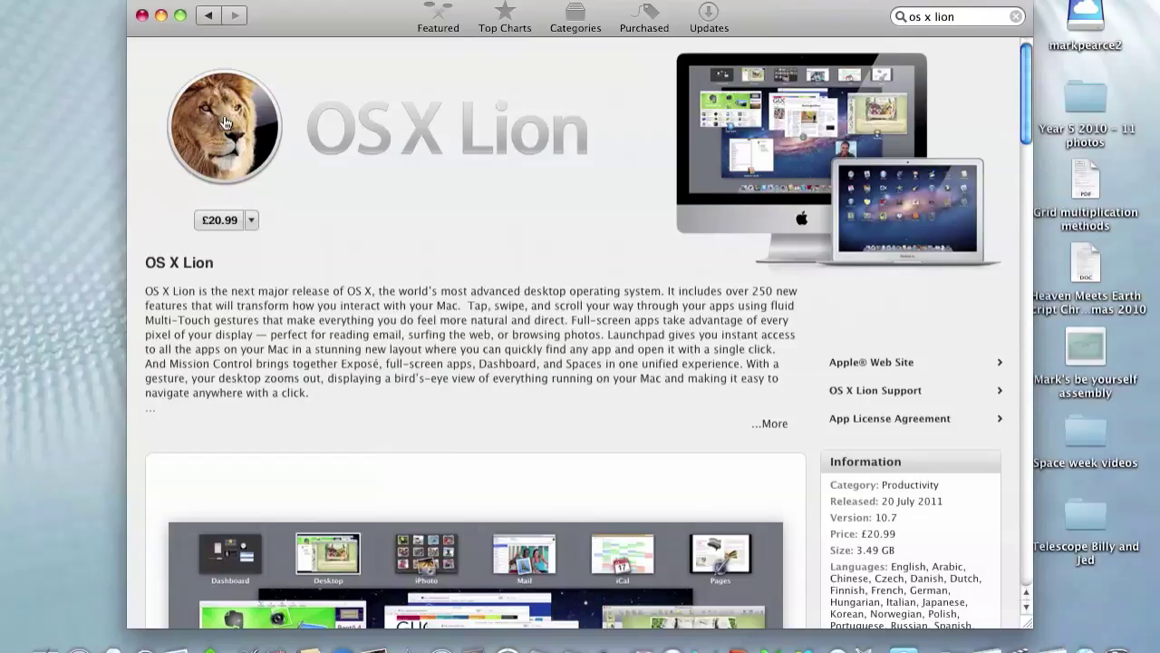
pyautogui.click(253, 222)
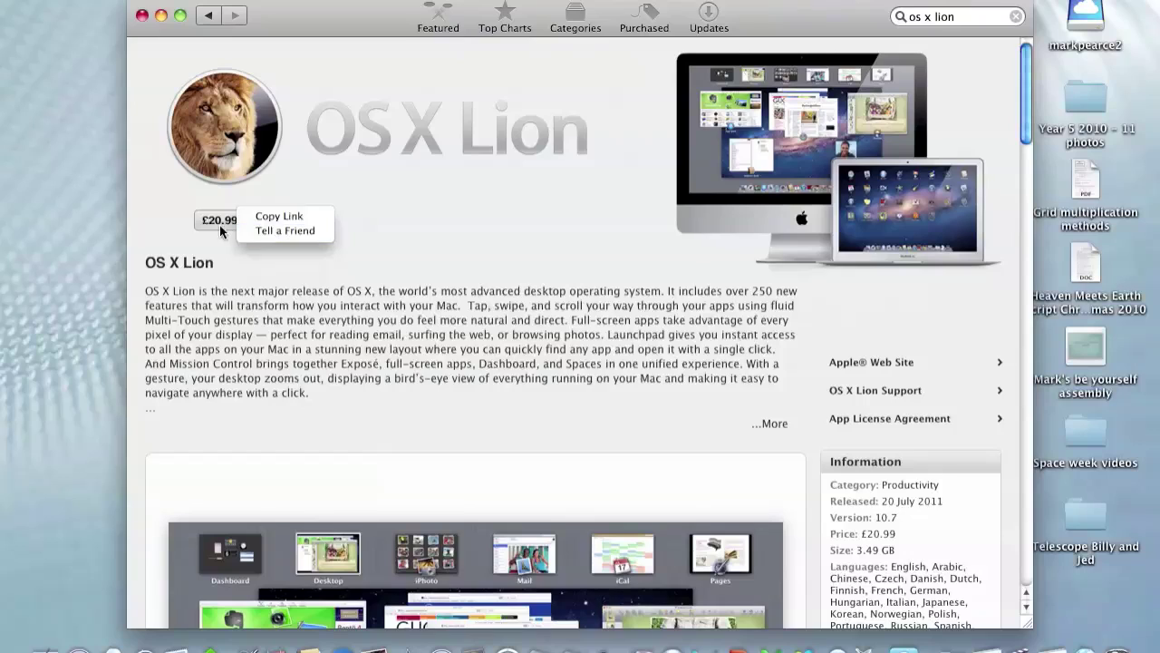
pyautogui.click(214, 221)
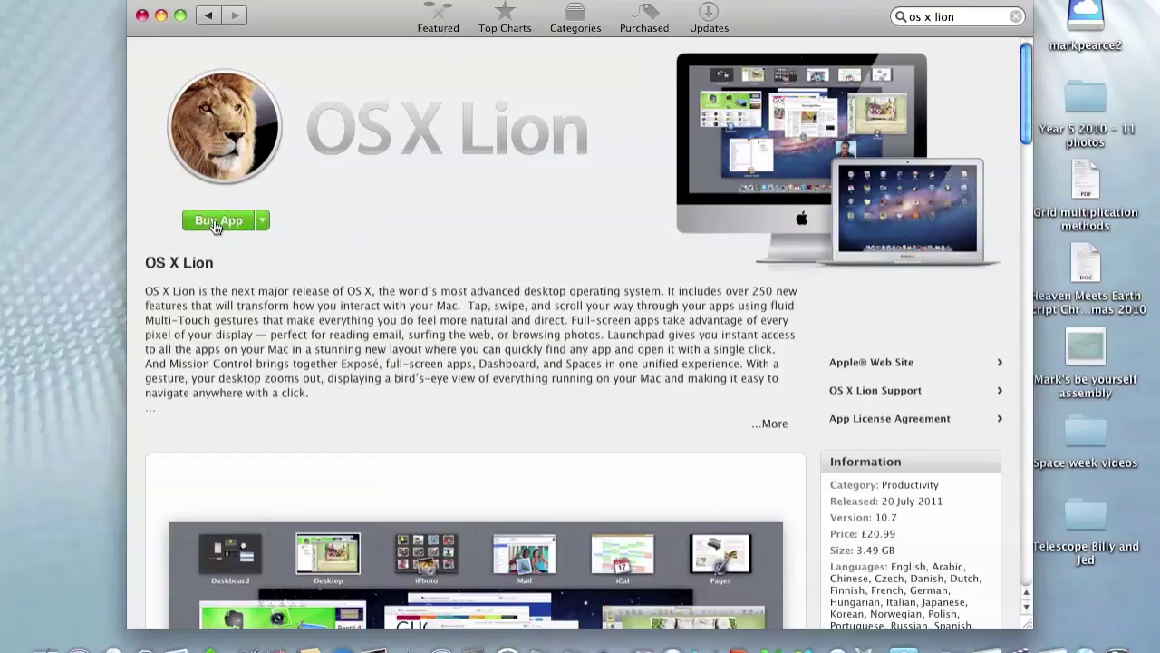
pyautogui.click(216, 224)
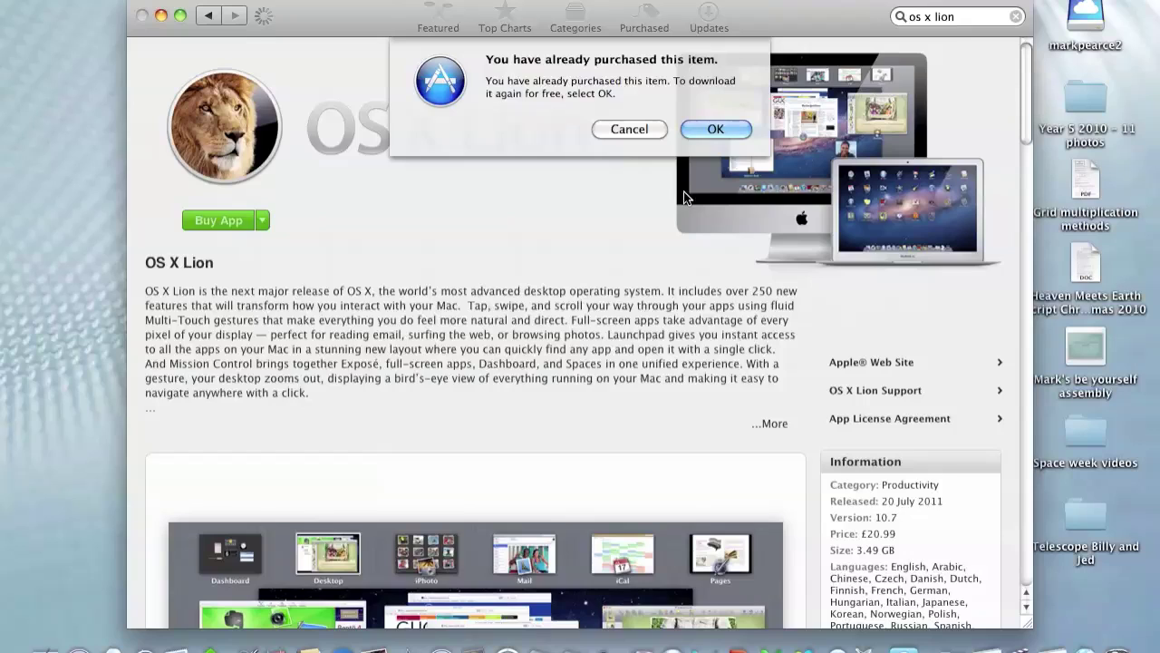
pyautogui.click(713, 130)
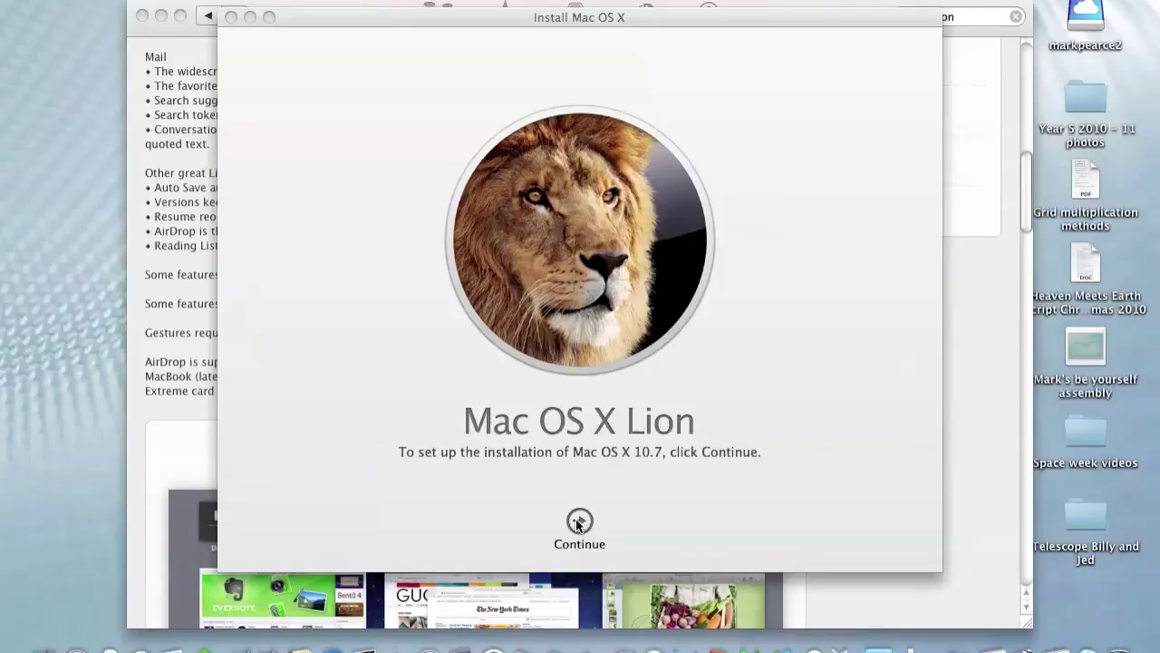
# Continue past the installer welcome screen and agree to the Lion licence terms
pyautogui.click(579, 521)
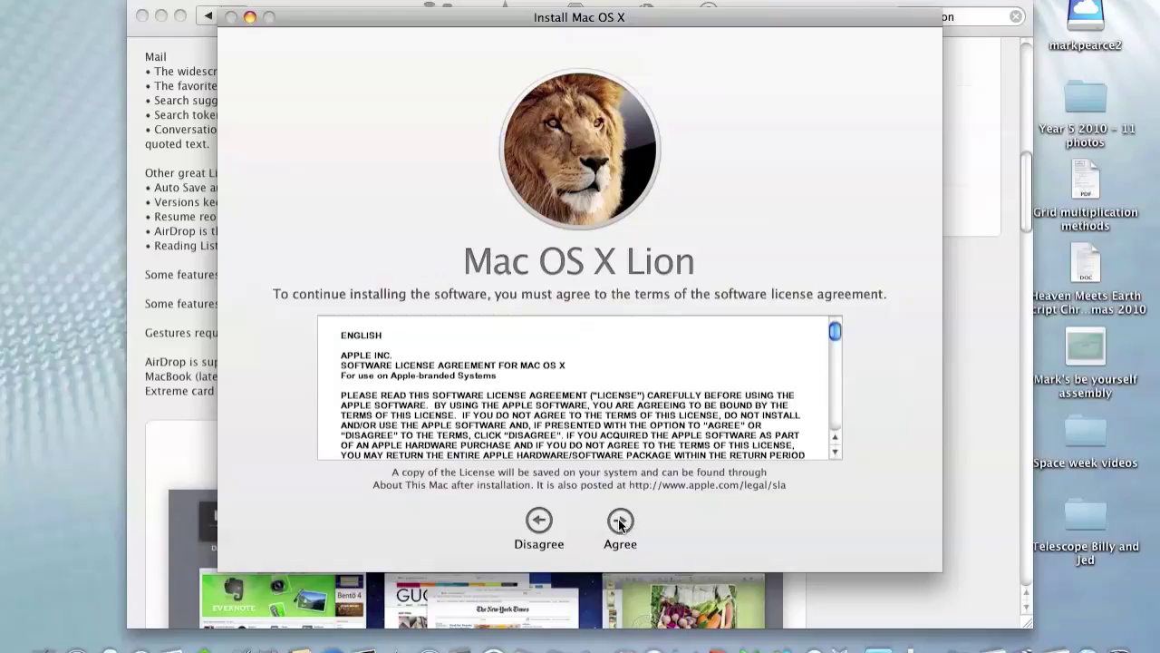
pyautogui.click(621, 521)
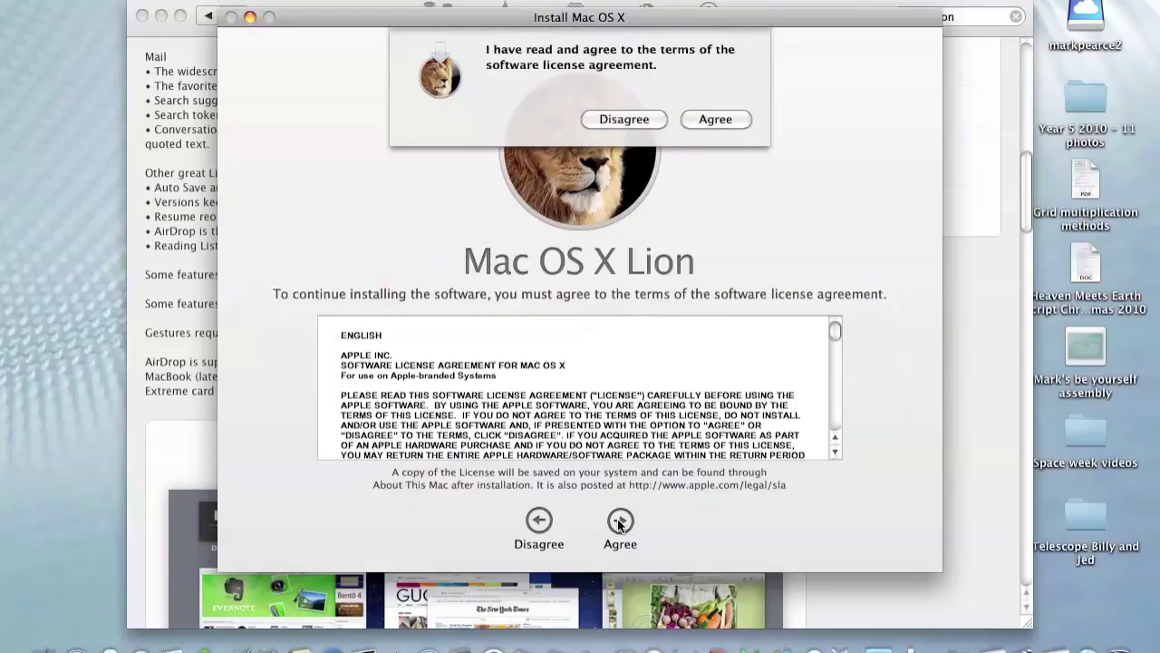
pyautogui.click(712, 118)
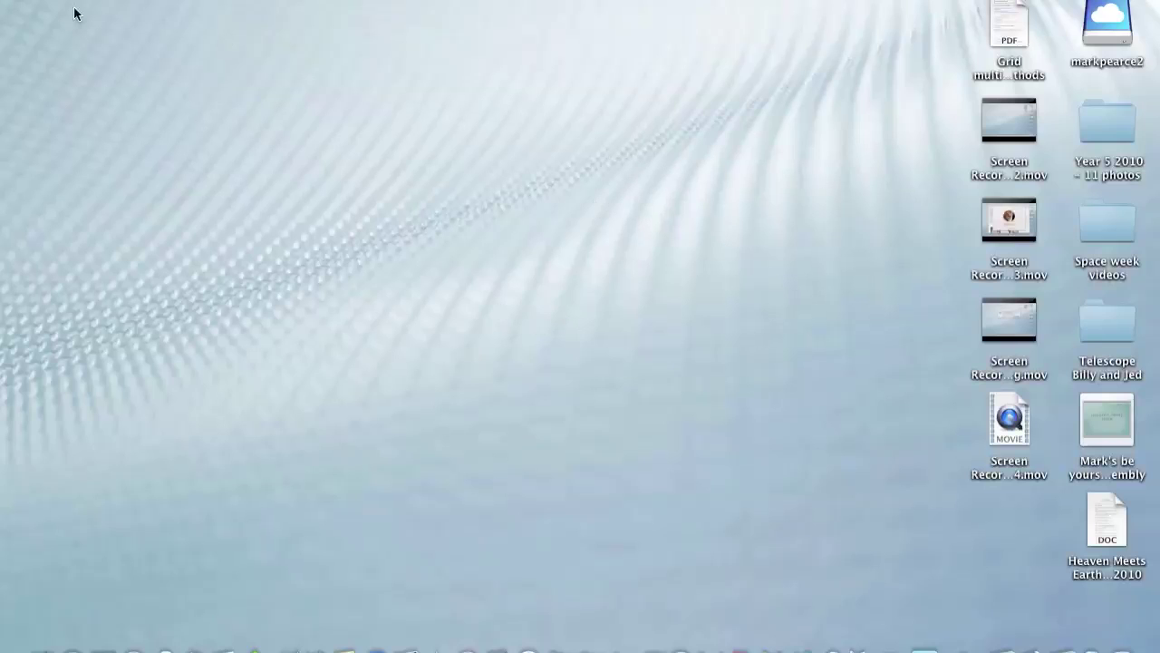
pyautogui.click(15, 0)
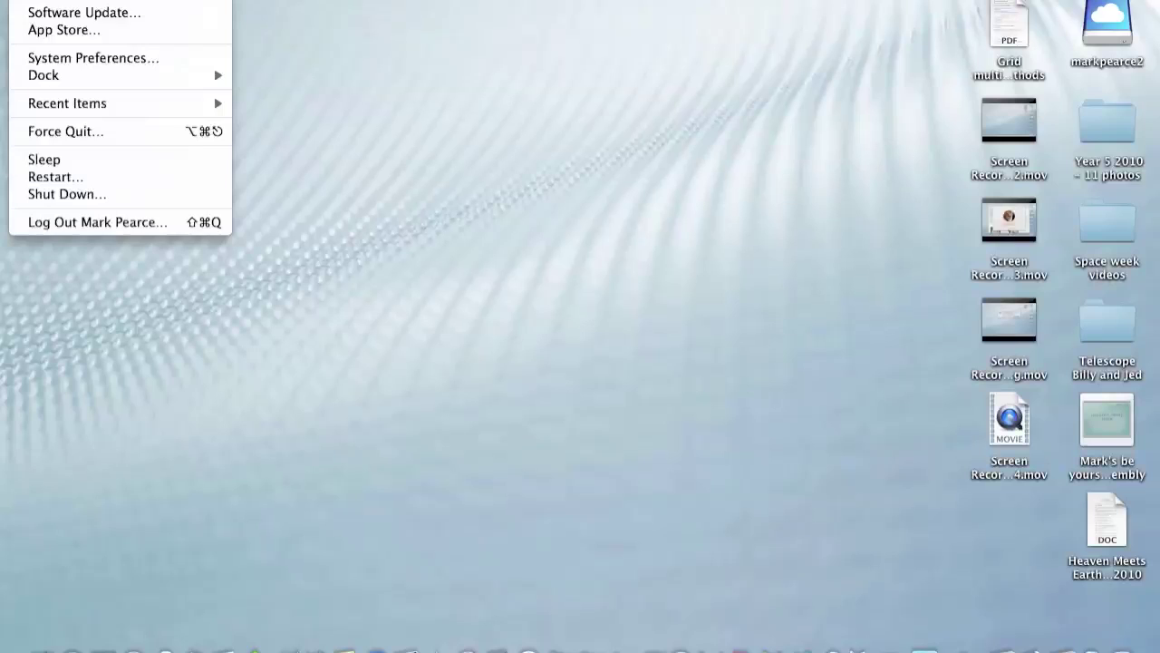
pyautogui.click(254, 101)
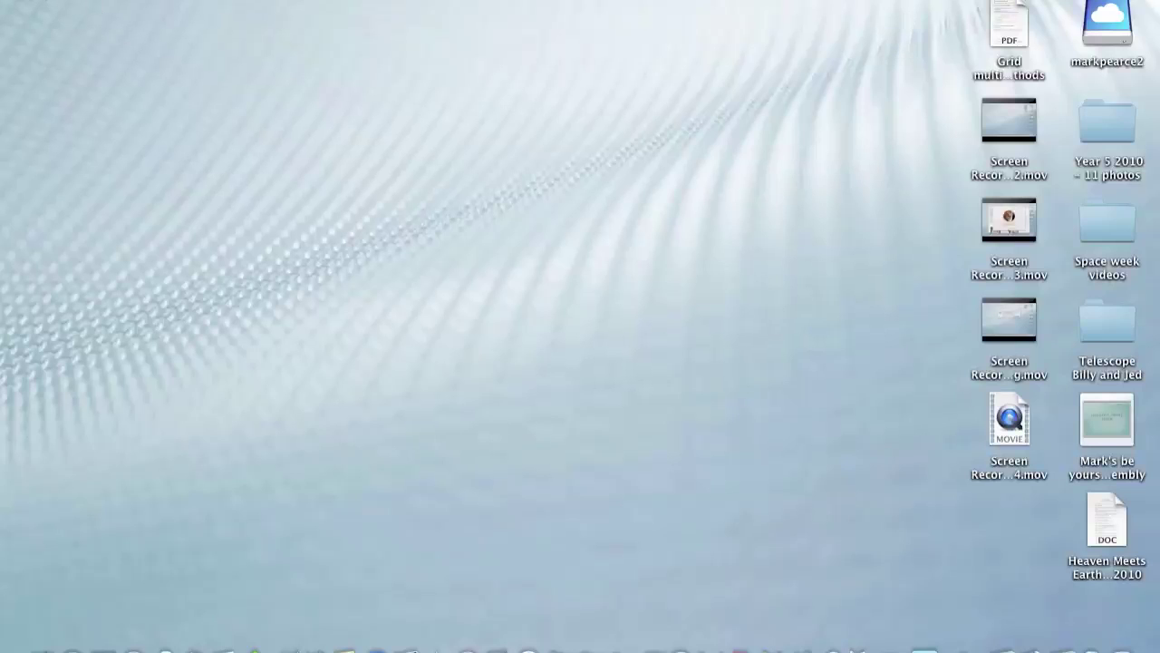
pyautogui.click(23, 0)
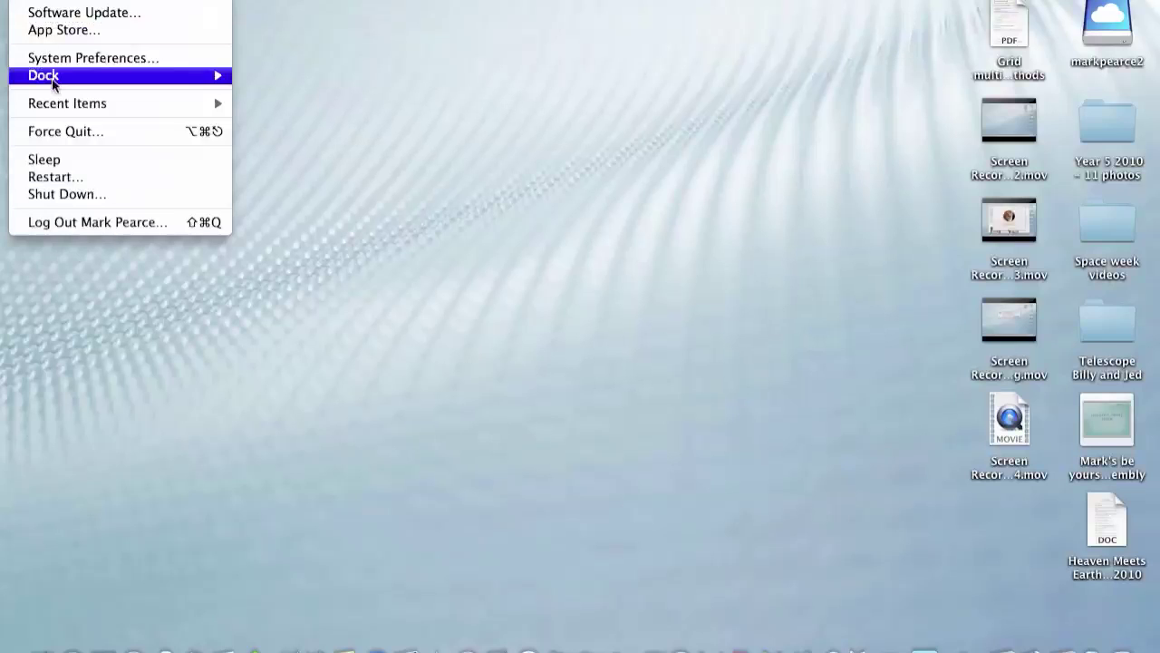
pyautogui.moveTo(53, 80)
pyautogui.click(78, 11)
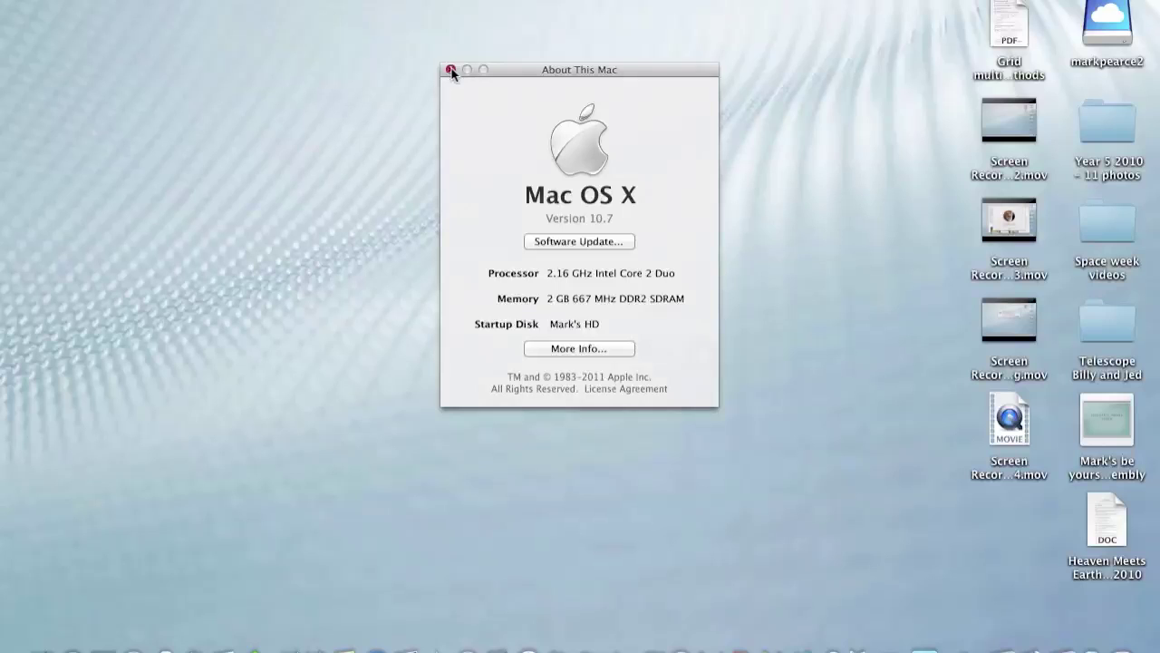
pyautogui.click(450, 71)
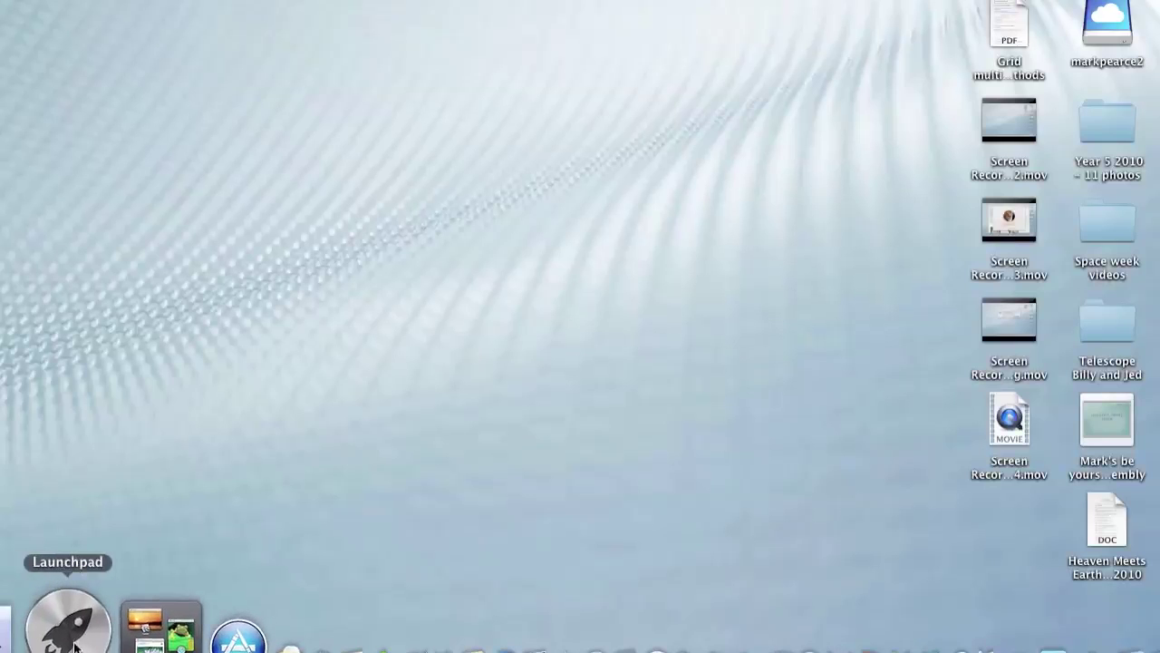
pyautogui.click(75, 647)
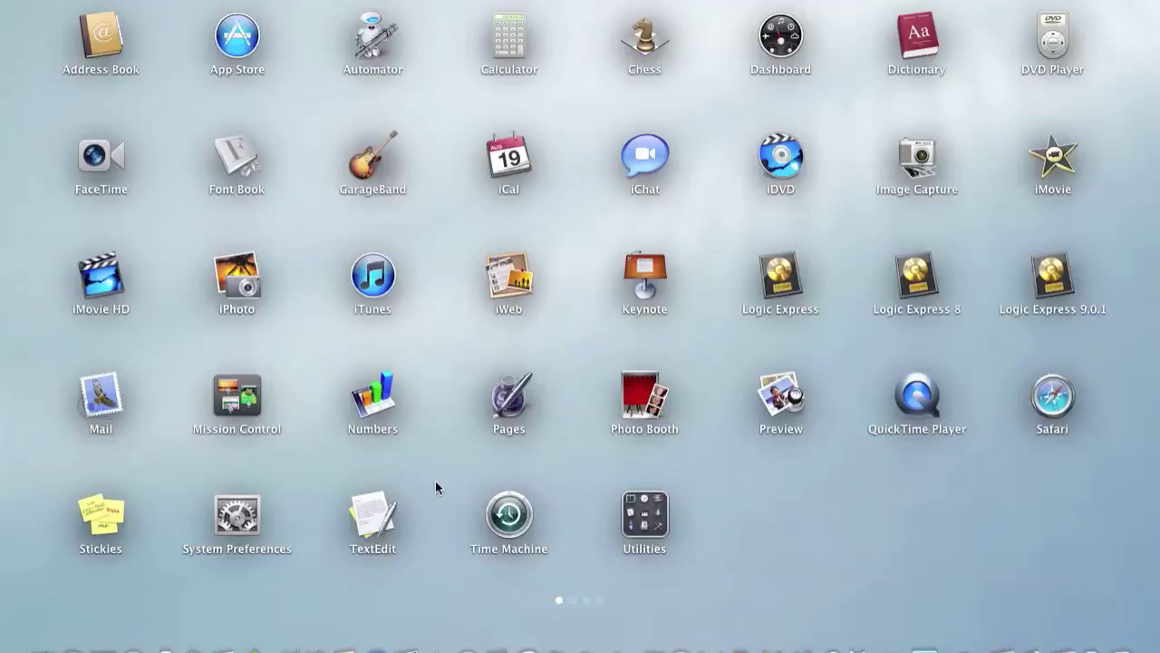
pyautogui.hscroll(9, 436, 481)
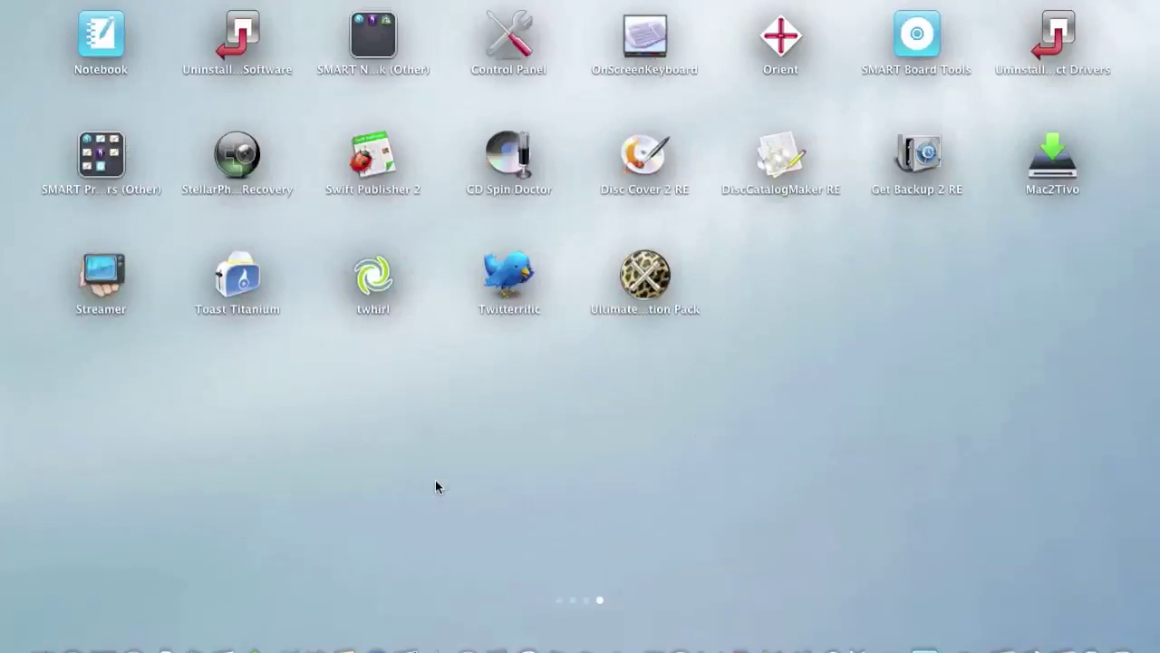
pyautogui.hscroll(-10, 435, 487)
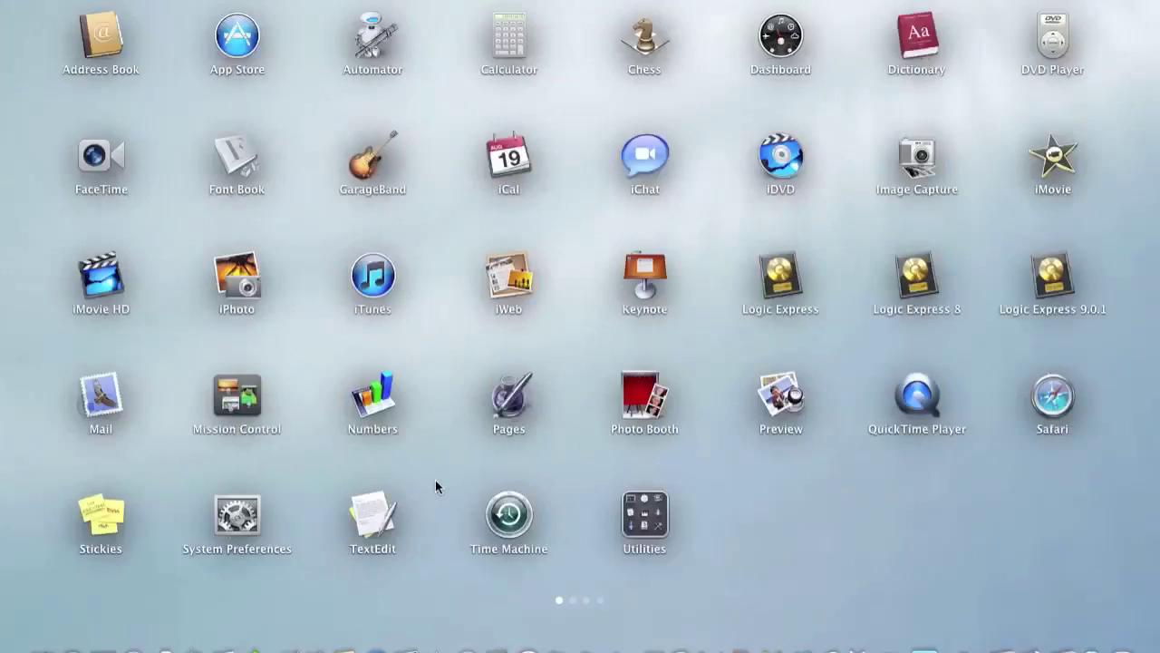
pyautogui.hscroll(-2, 435, 487)
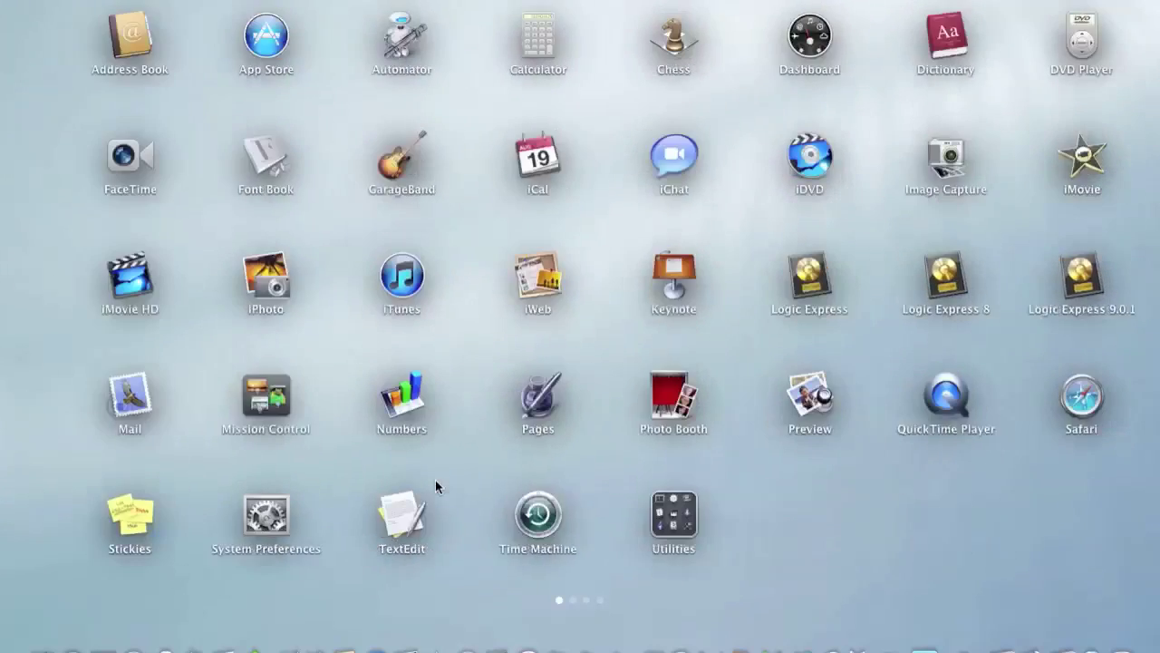
pyautogui.hscroll(5, 435, 487)
pyautogui.hscroll(4, 435, 487)
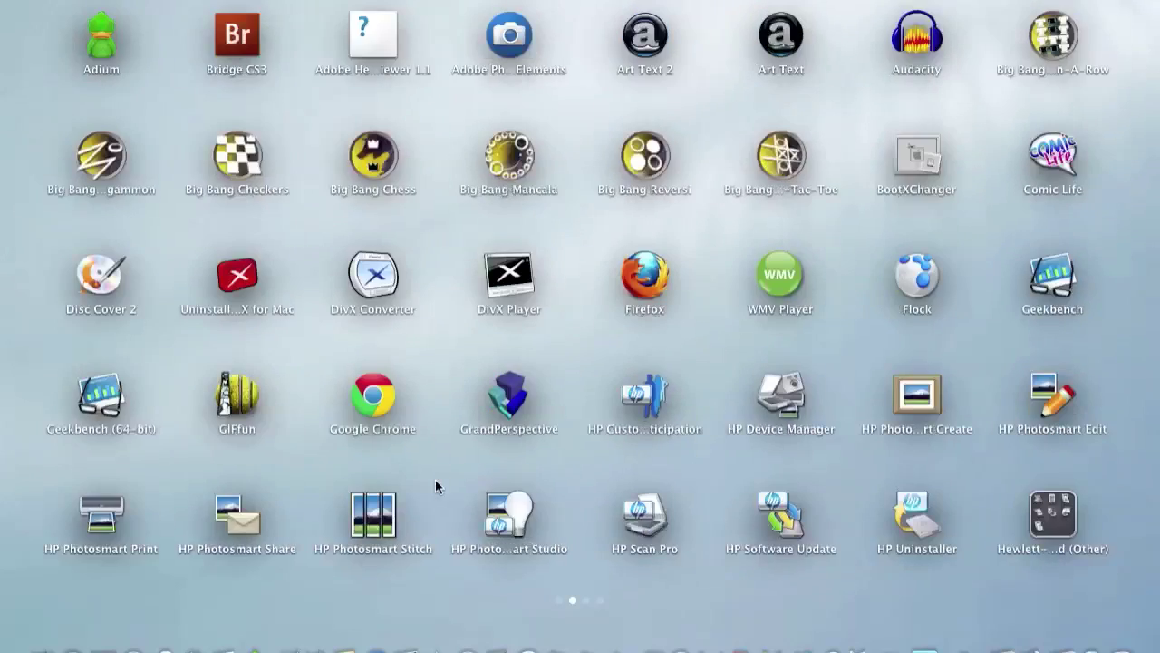
pyautogui.hscroll(2, 435, 487)
pyautogui.hscroll(3, 435, 486)
pyautogui.hscroll(3, 435, 487)
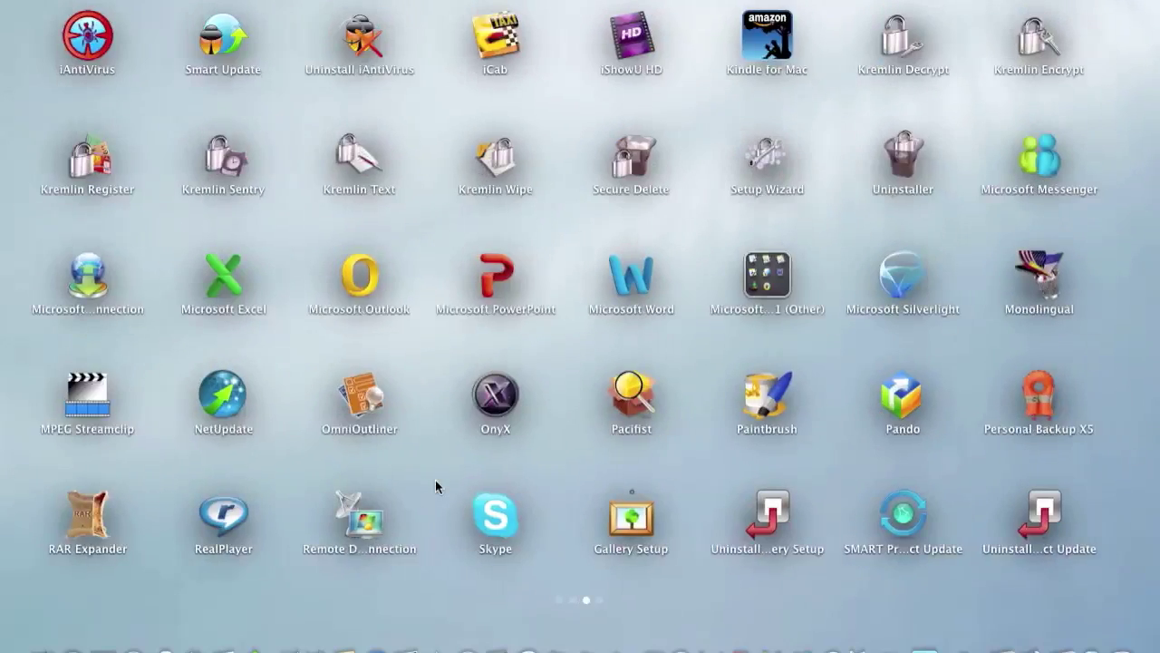
pyautogui.hscroll(-6, 436, 487)
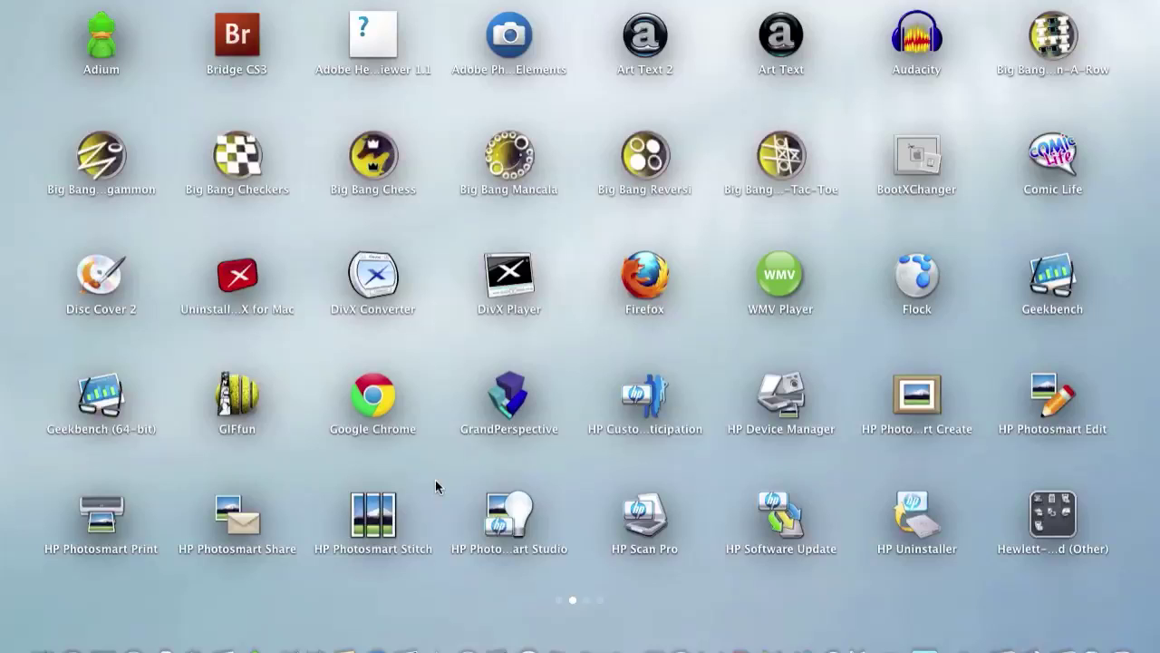
pyautogui.hscroll(-3, 436, 487)
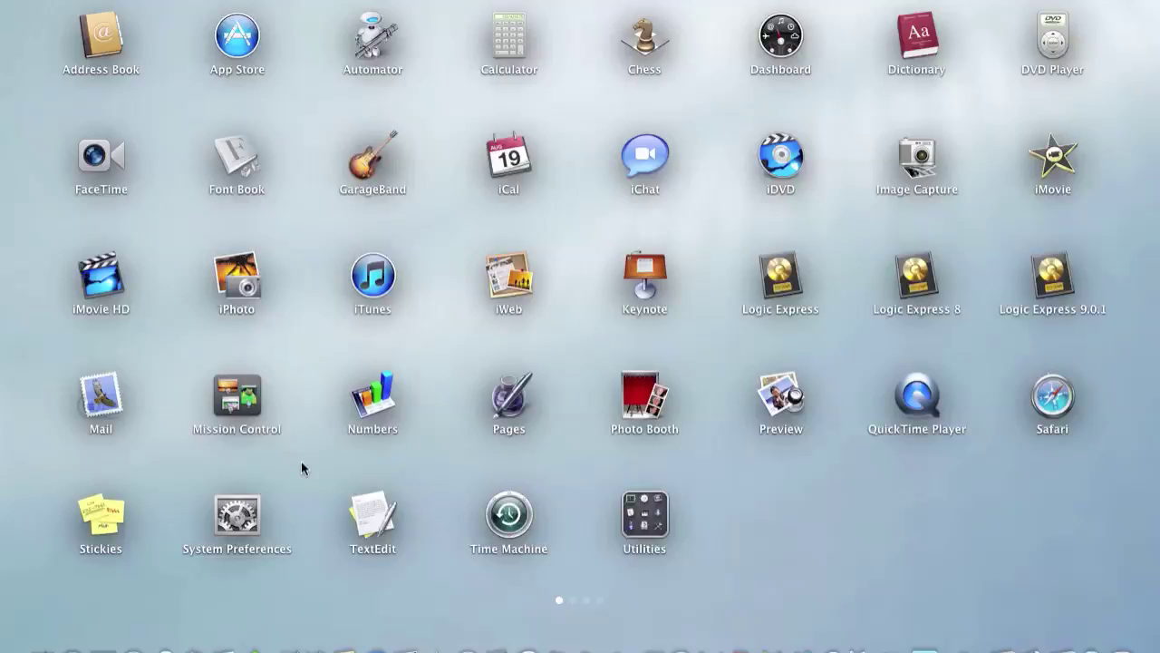
pyautogui.click(293, 566)
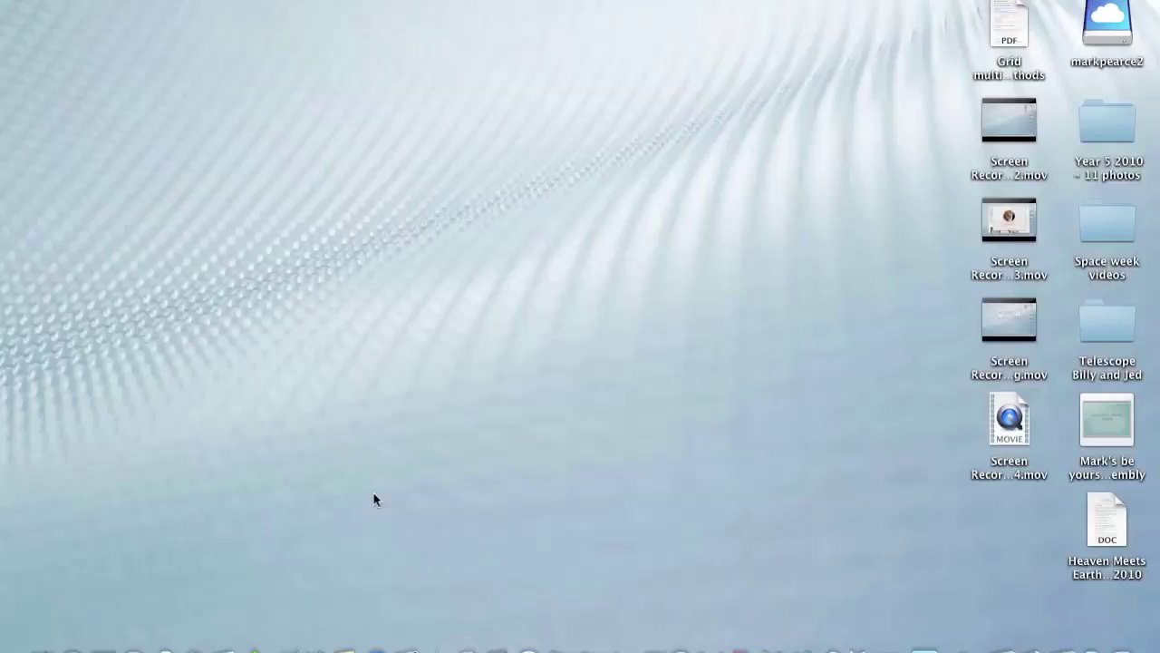
# Launch Safari from the Dock so the iGoogle home page loads
pyautogui.click(201, 645)
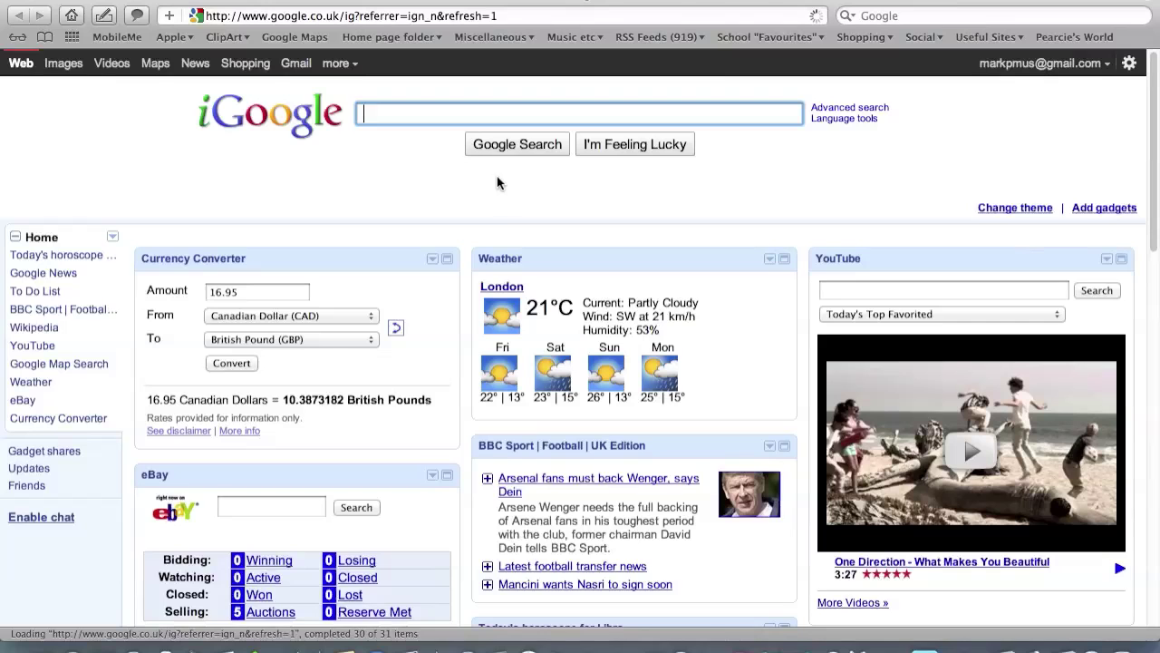
pyautogui.scroll(-1, 513, 196)
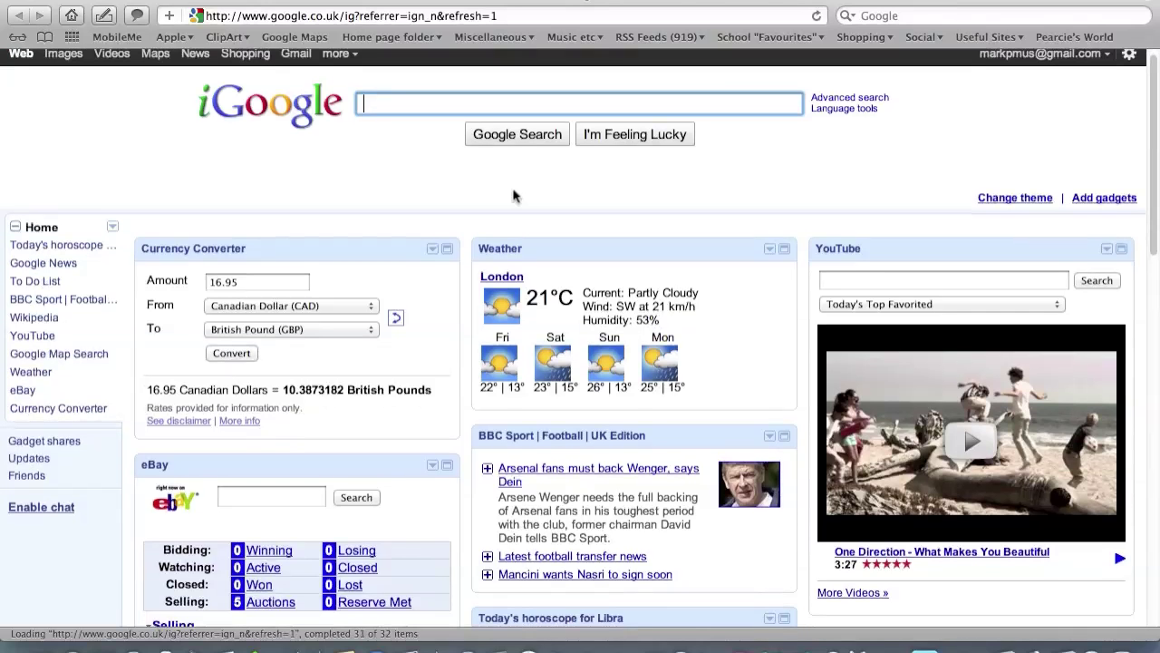
pyautogui.scroll(-7, 489, 200)
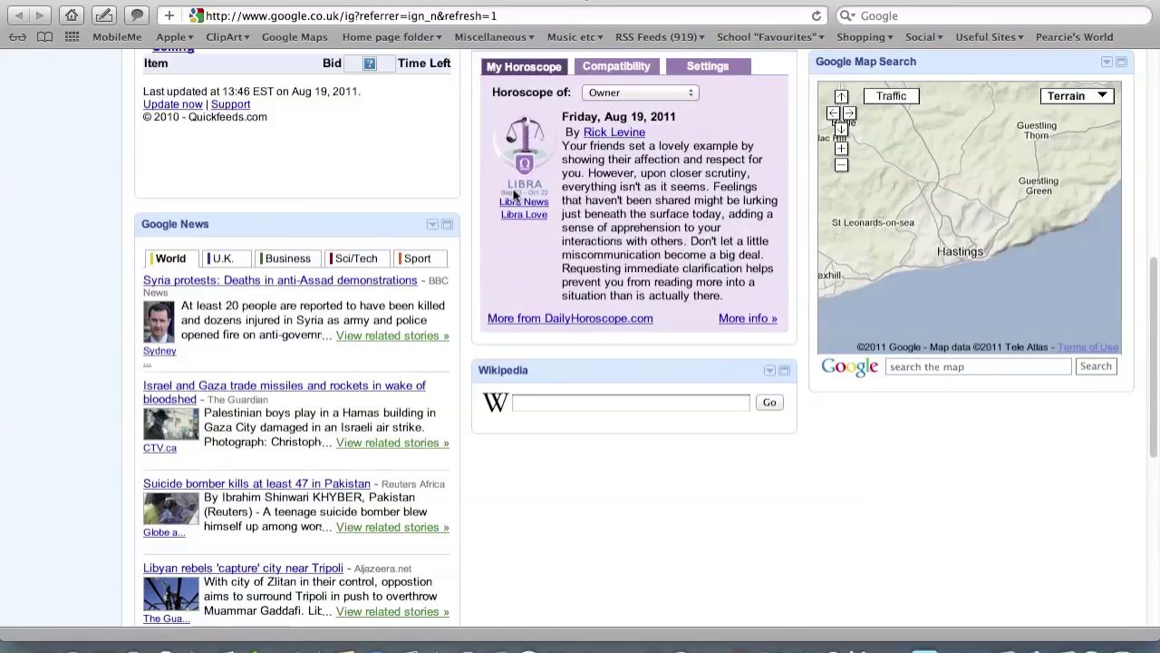
pyautogui.scroll(6, 466, 202)
pyautogui.scroll(3, 465, 202)
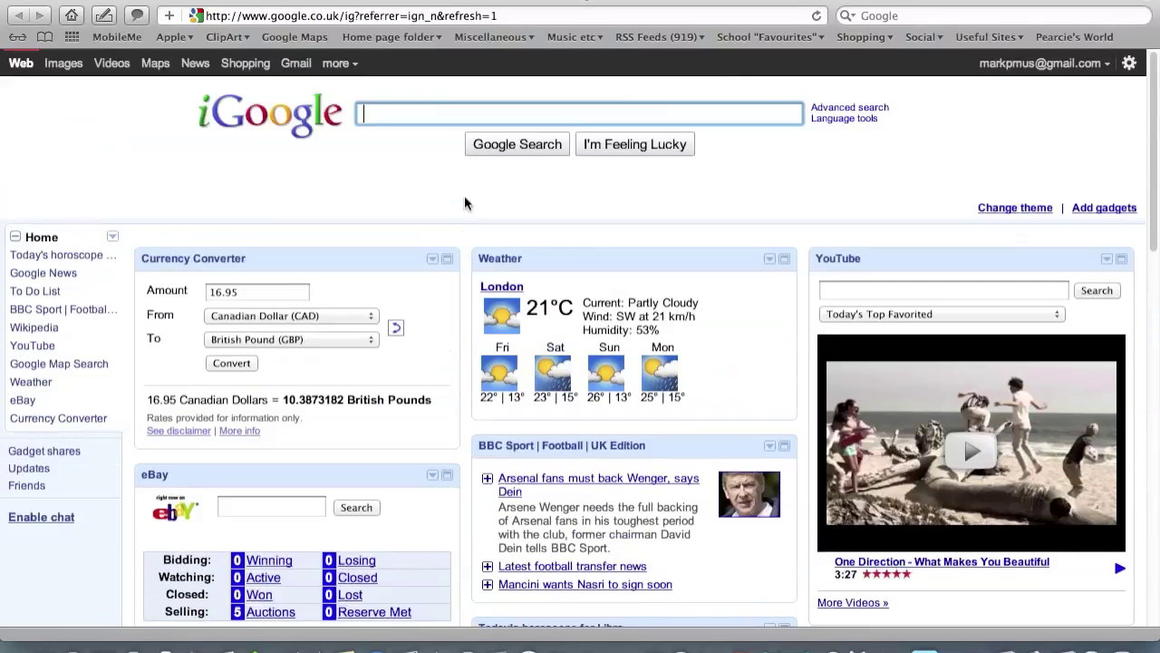
# Open Apple (United Kingdom) from the Apple bookmarks folder, then its Store section
pyautogui.click(172, 37)
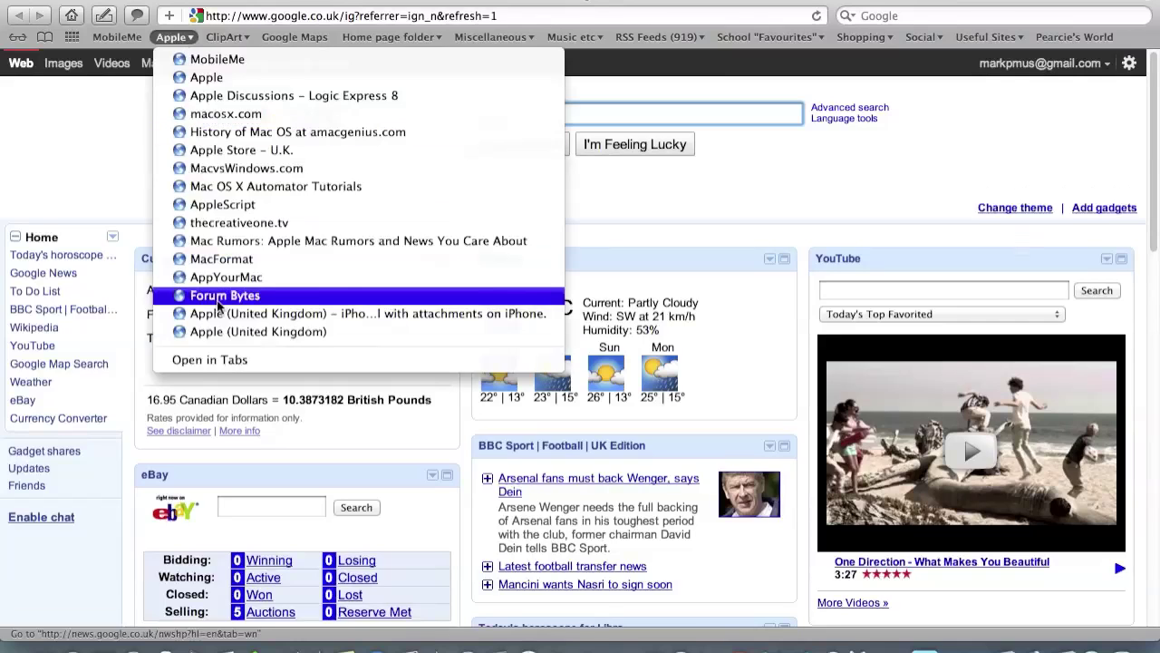
pyautogui.click(217, 332)
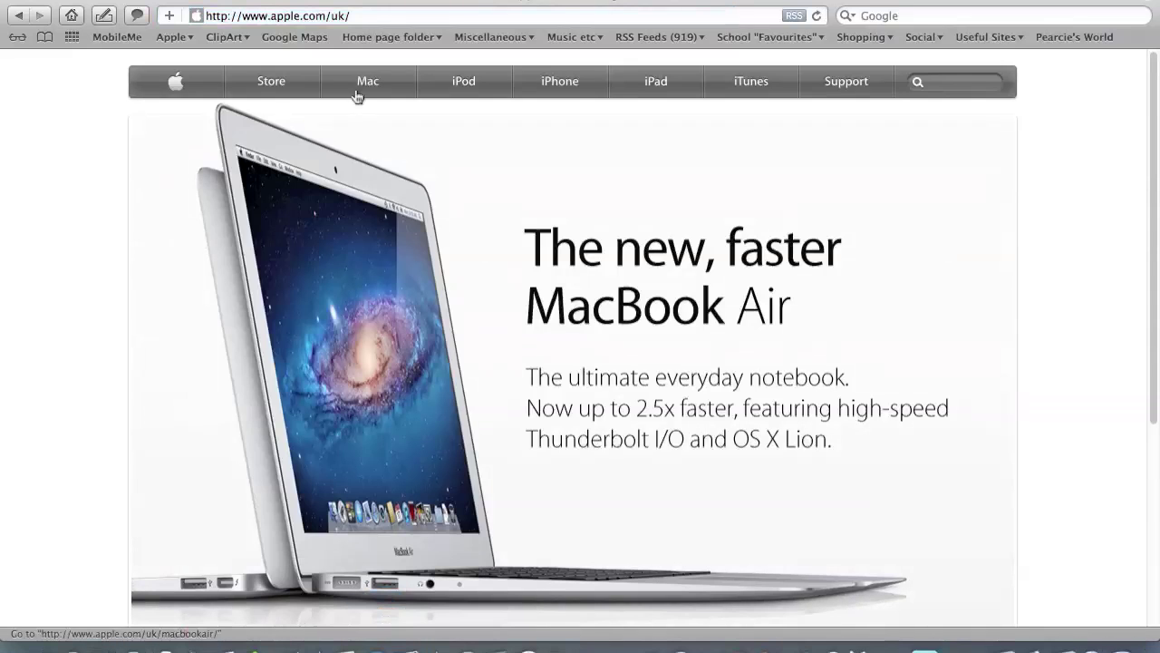
pyautogui.click(284, 95)
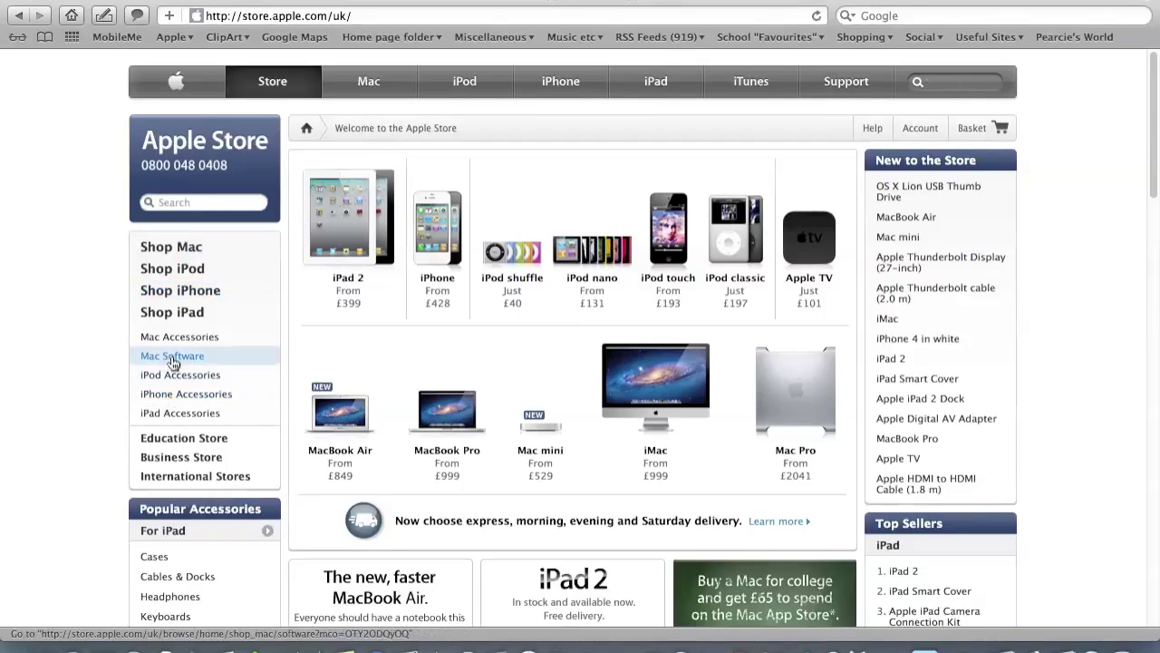
# Open Shop Mac and browse from MacBook Air (£849) to the footer and back
pyautogui.click(172, 246)
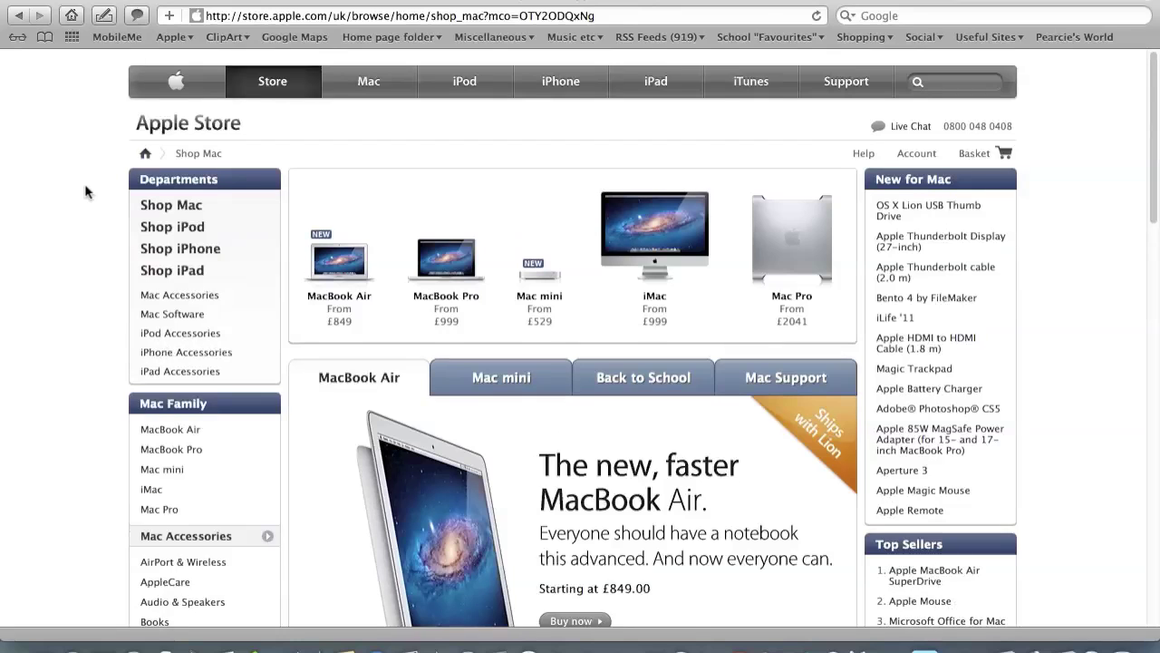
pyautogui.scroll(-1, 86, 190)
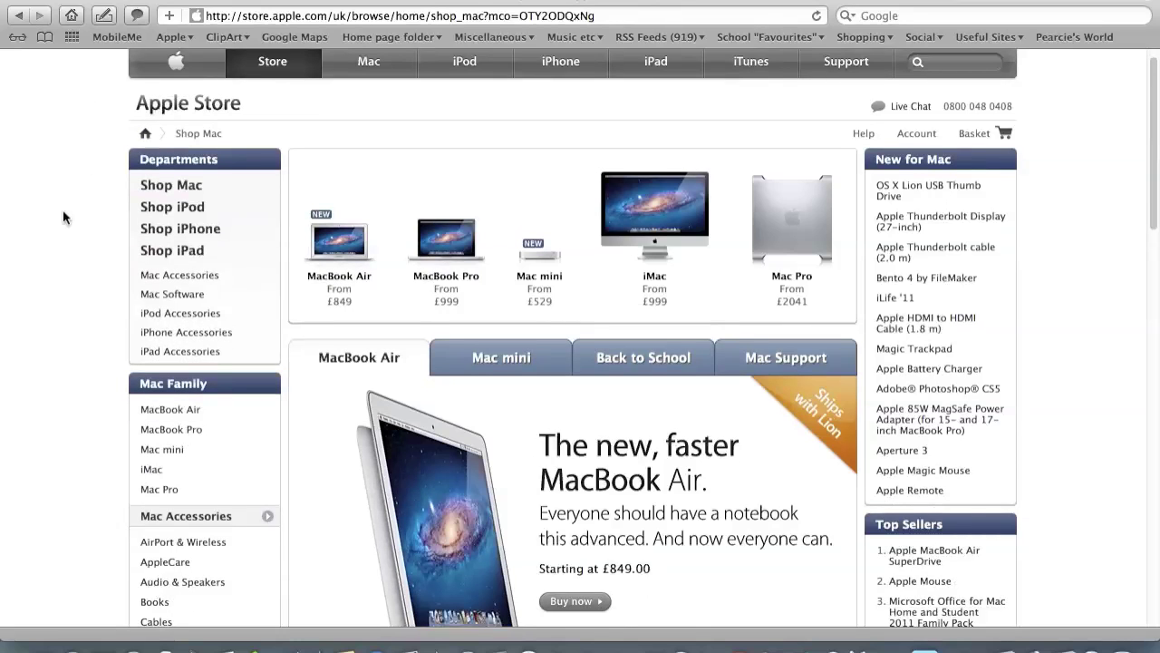
pyautogui.scroll(-15, 63, 216)
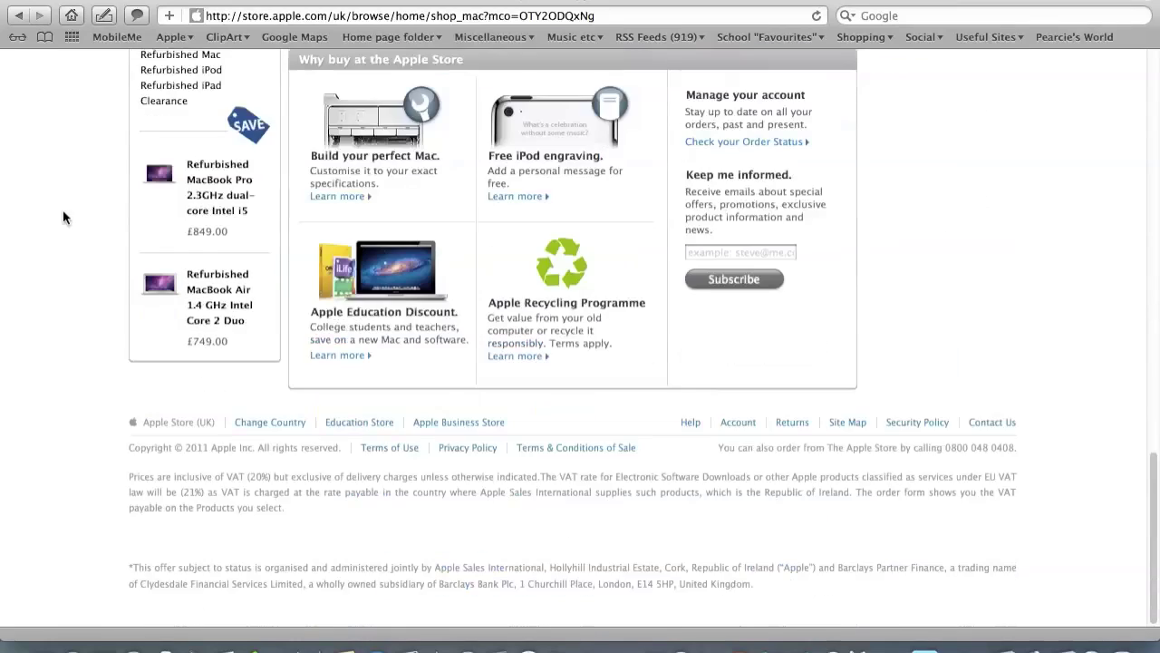
pyautogui.scroll(15, 63, 215)
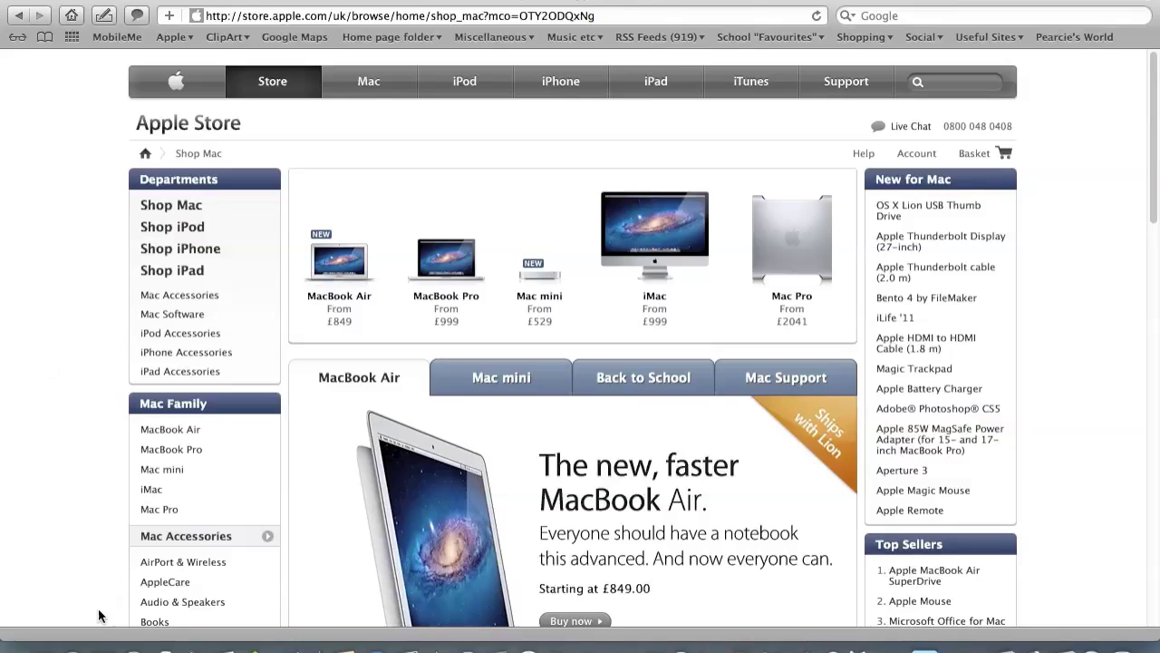
pyautogui.moveTo(107, 635)
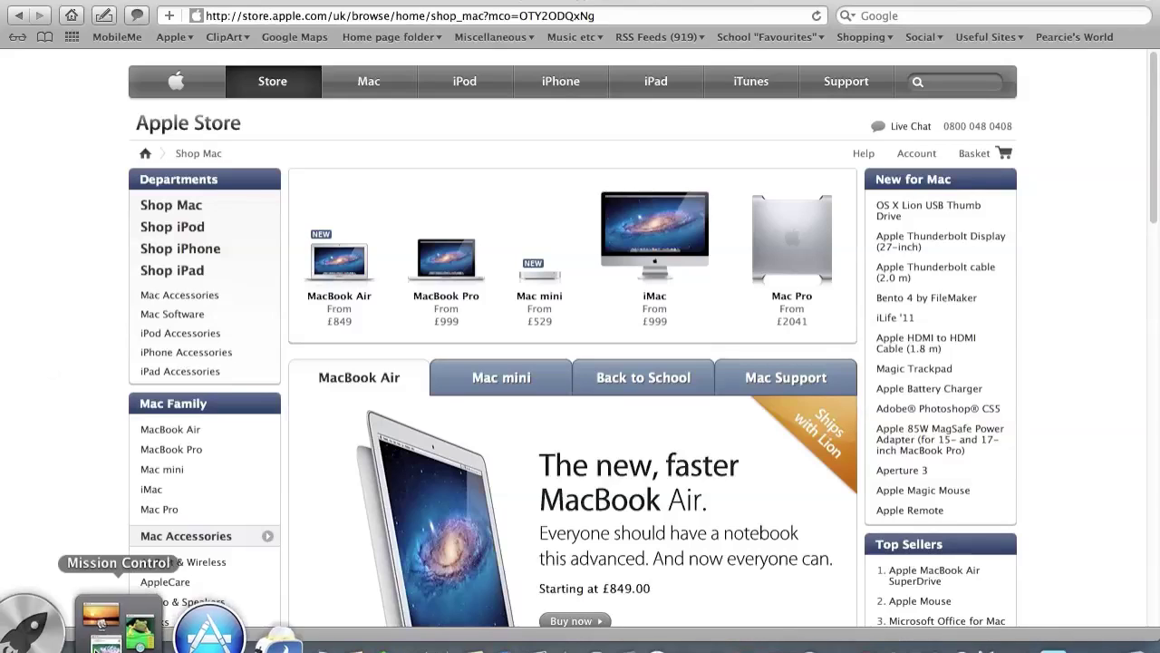
# Preview the Safari window in Mission Control, return to it, and open System Preferences
pyautogui.click(107, 618)
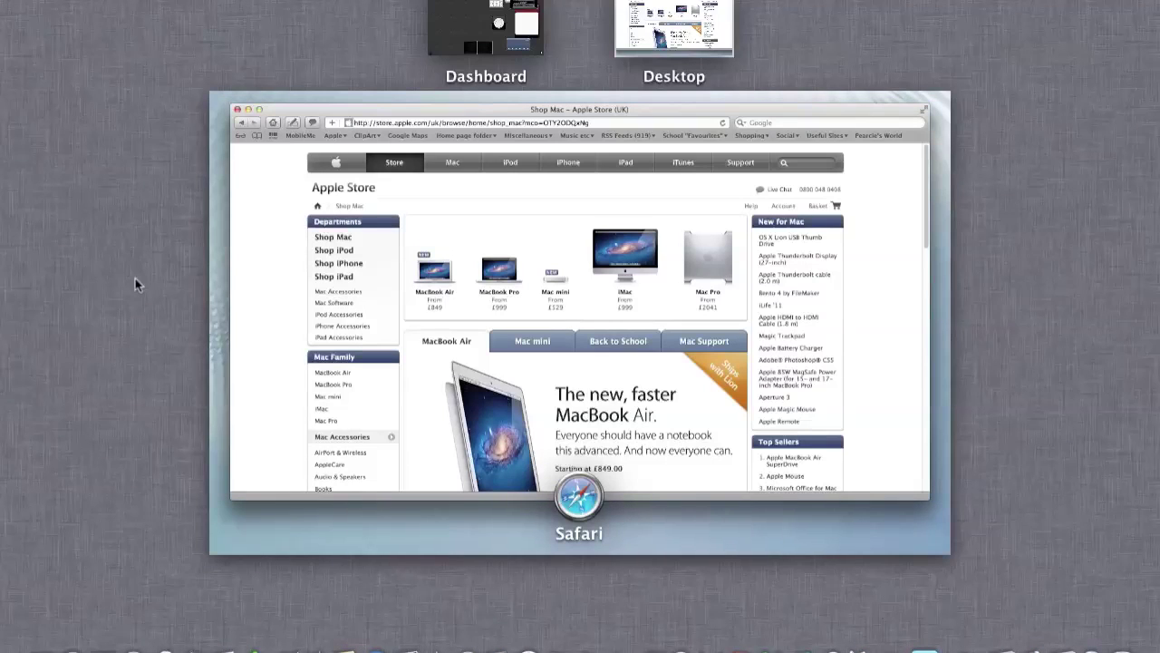
pyautogui.click(120, 394)
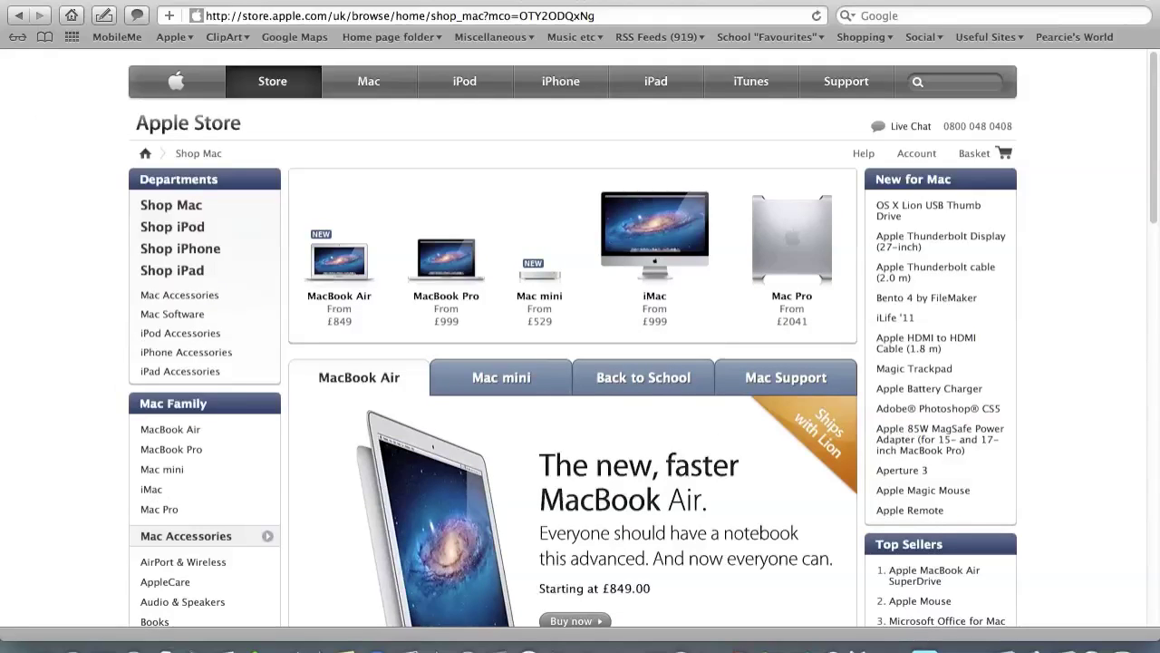
pyautogui.click(17, 3)
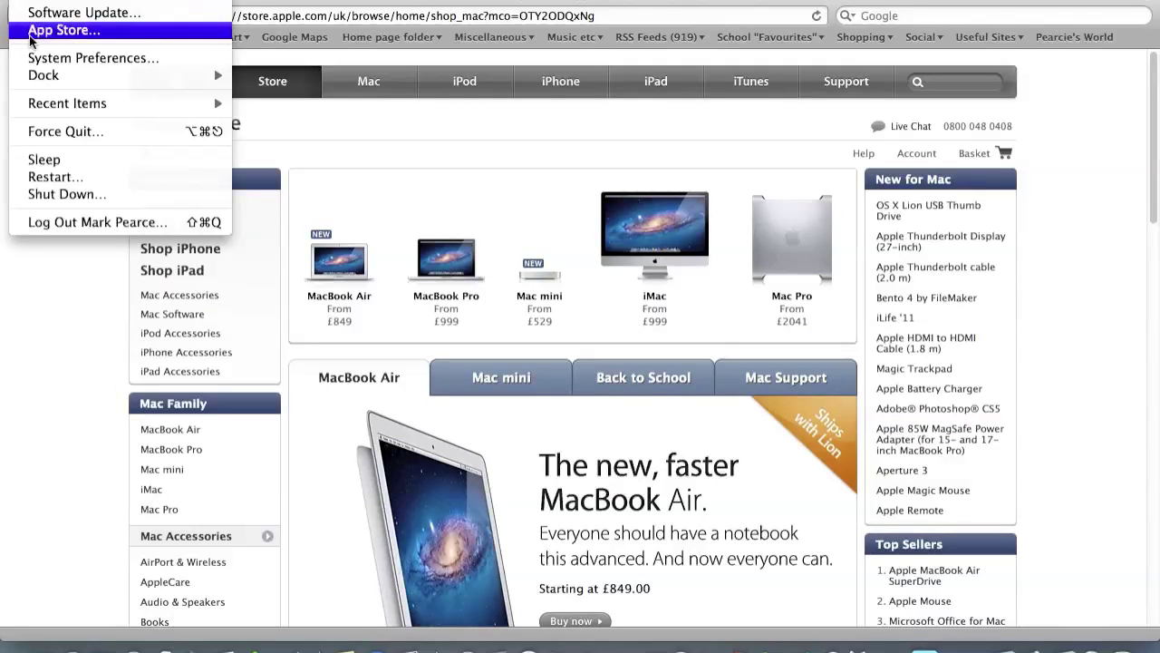
pyautogui.click(38, 62)
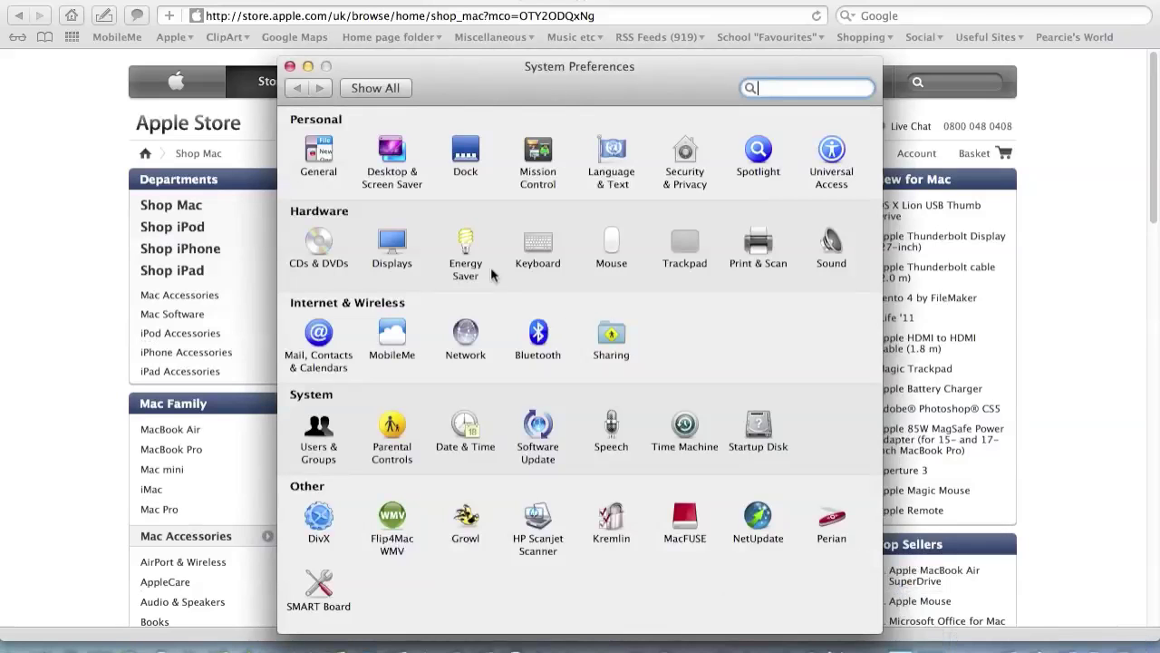
# In Mission Control preferences, uncheck switching to an app's space, then close System Preferences
pyautogui.click(536, 160)
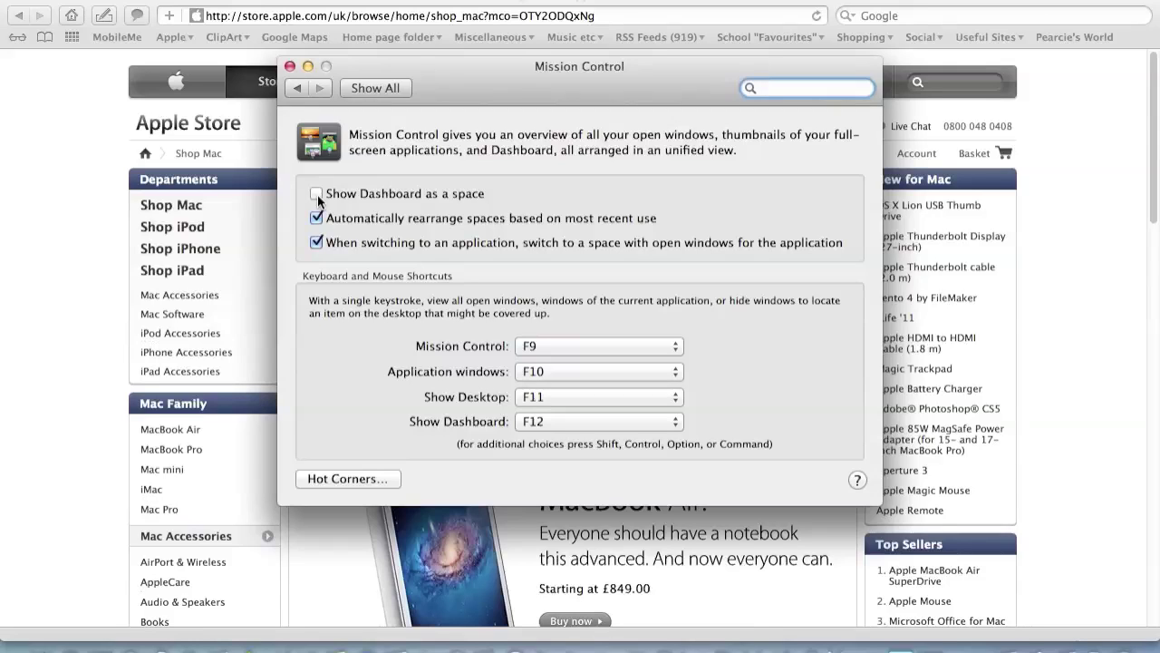
pyautogui.click(317, 243)
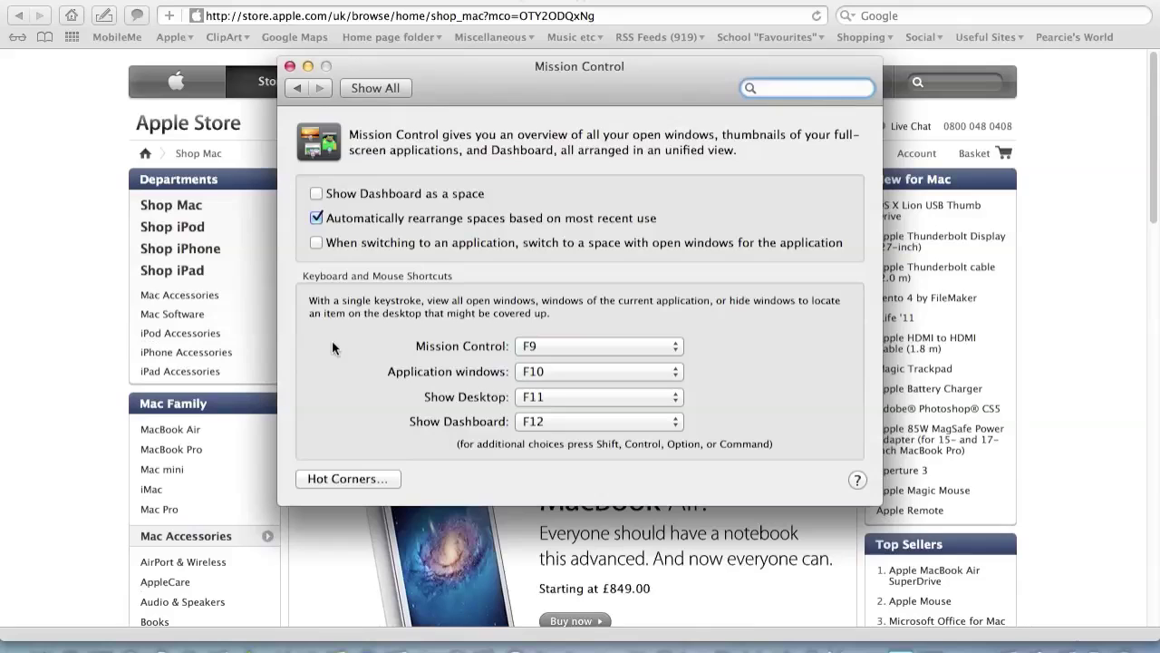
pyautogui.click(290, 67)
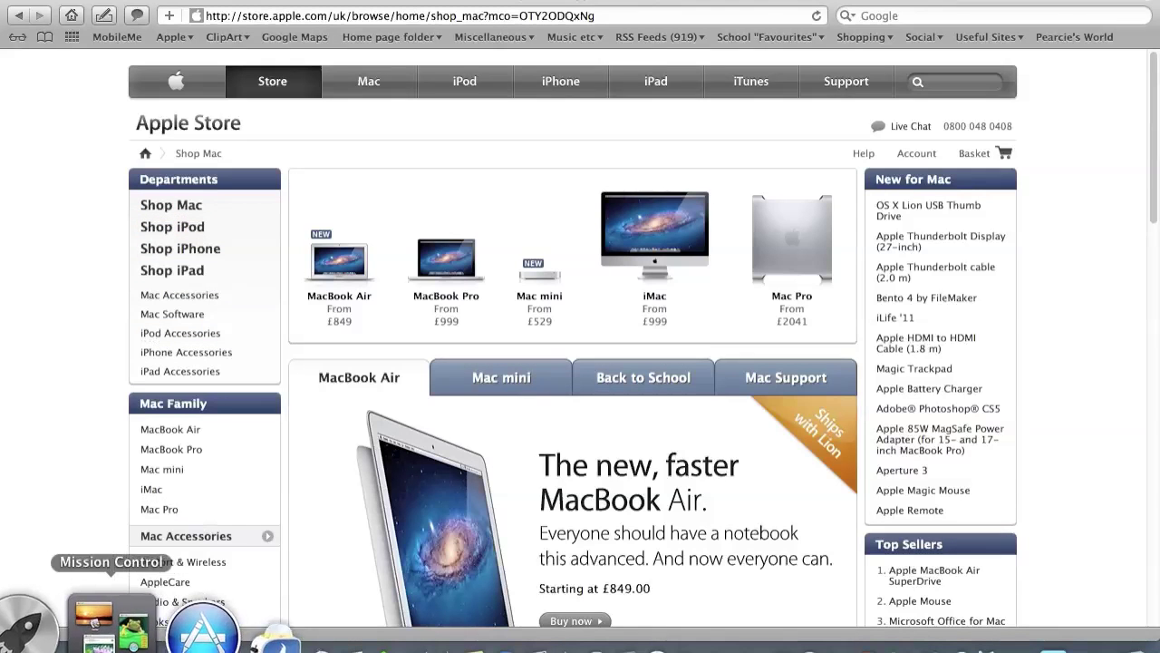
# Add Desktop 2 and Desktop 3 in Mission Control and switch to Desktop 2
pyautogui.click(126, 630)
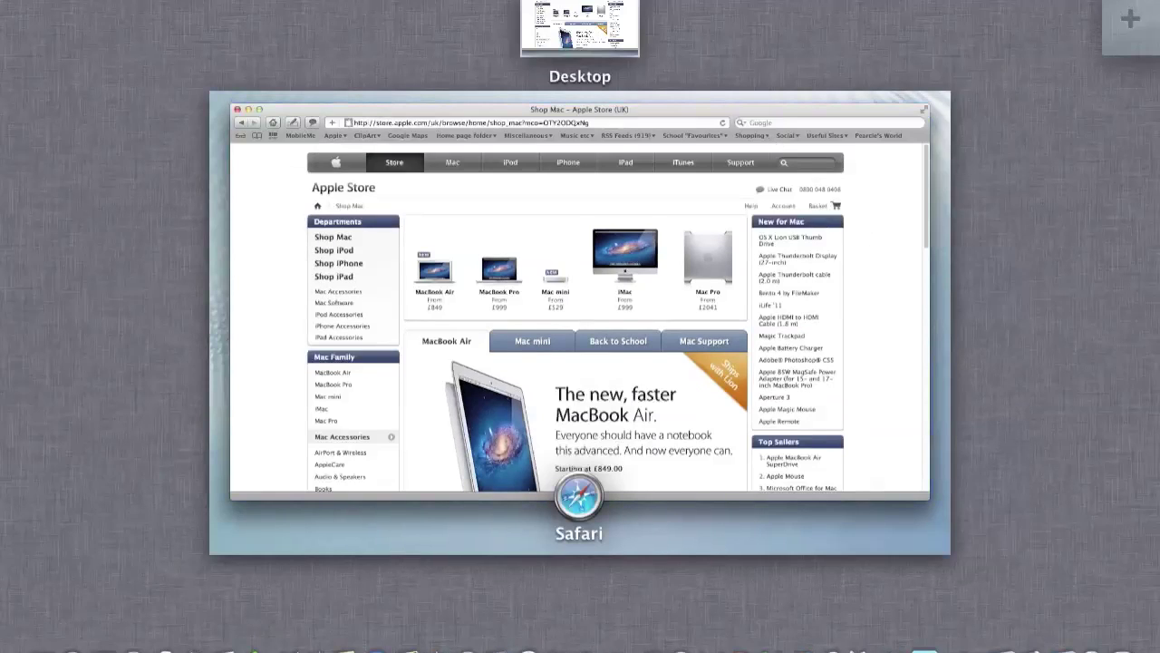
pyautogui.click(1130, 20)
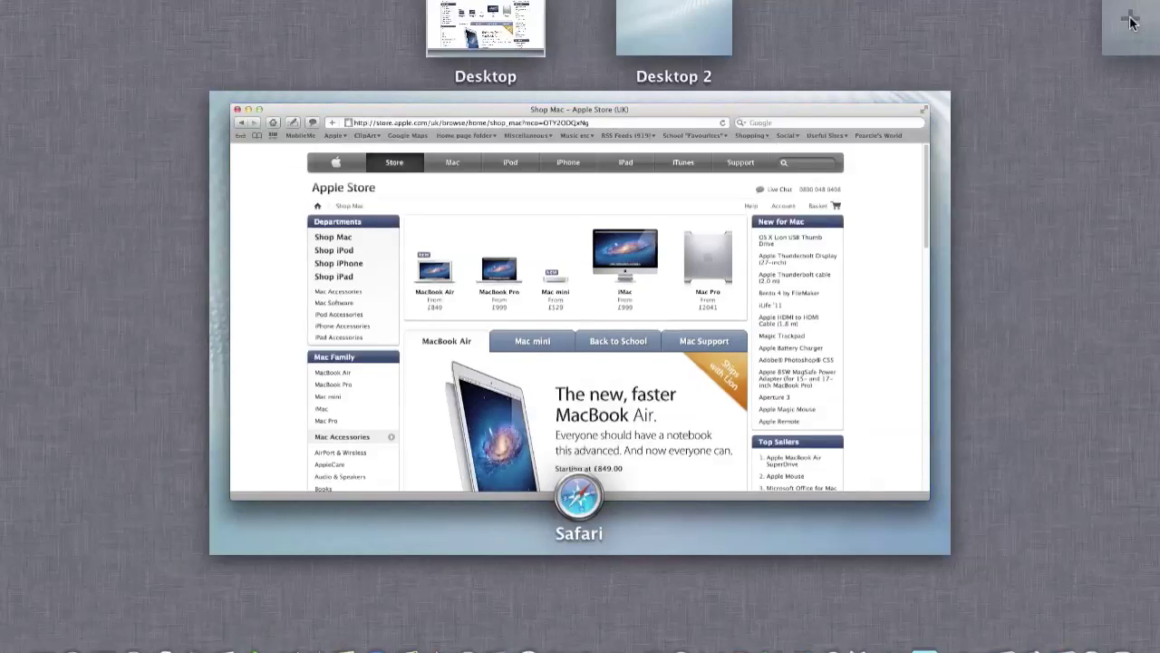
pyautogui.click(1130, 21)
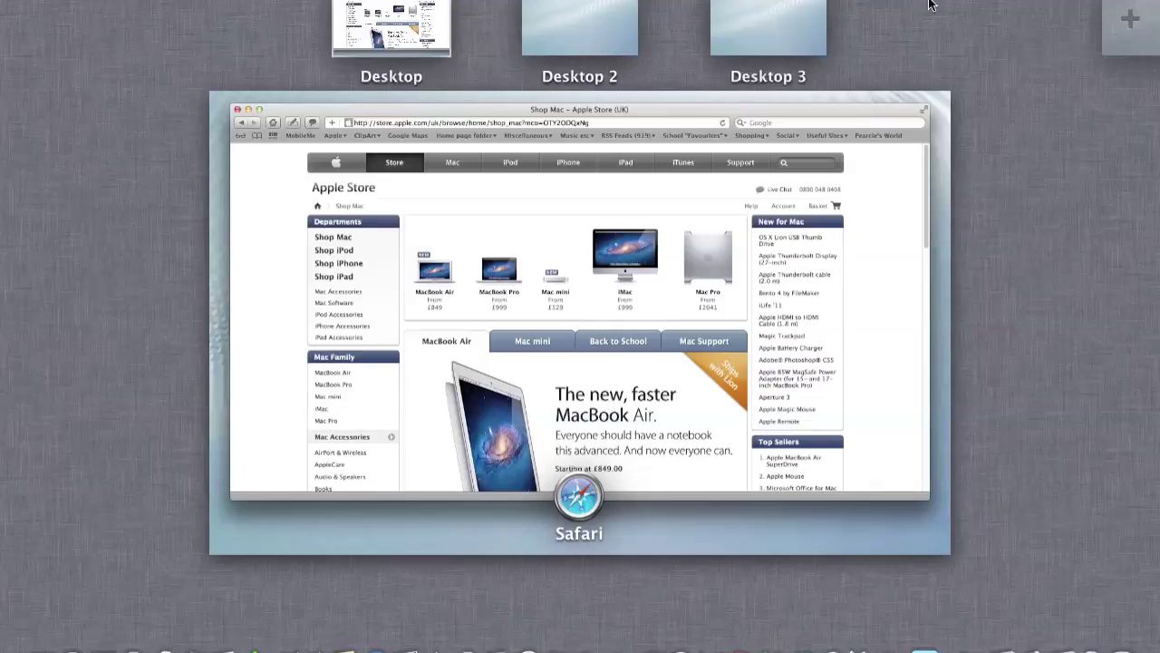
pyautogui.click(587, 30)
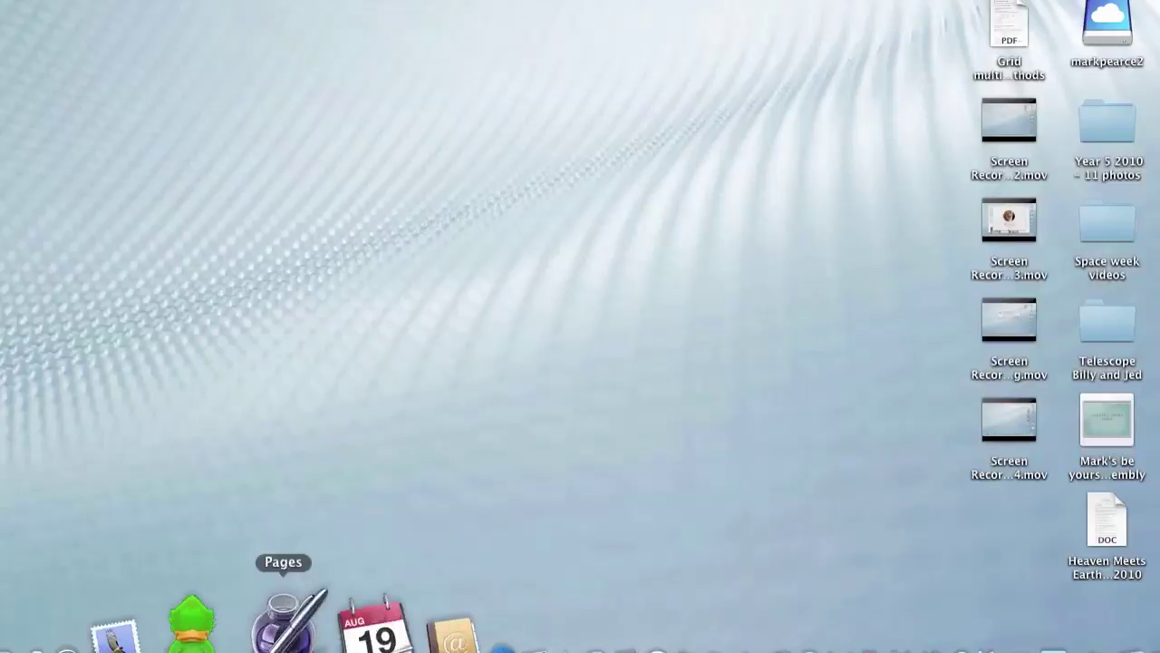
# Assign Pages to this desktop via its Dock Options menu
pyautogui.rightClick(284, 630)
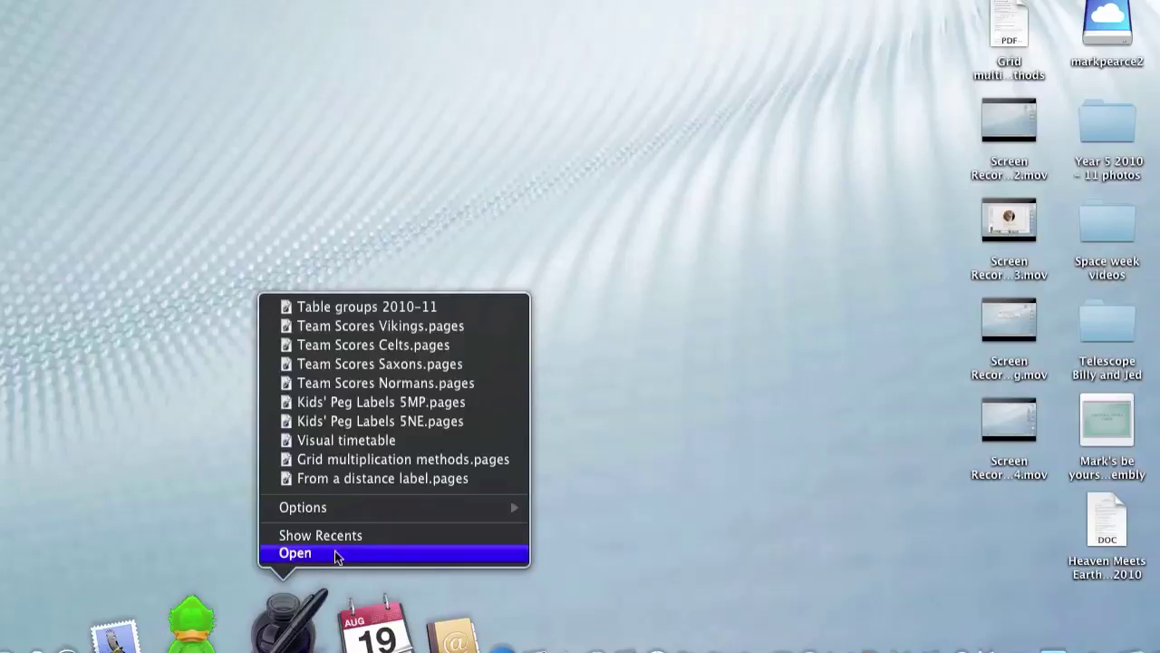
pyautogui.moveTo(363, 511)
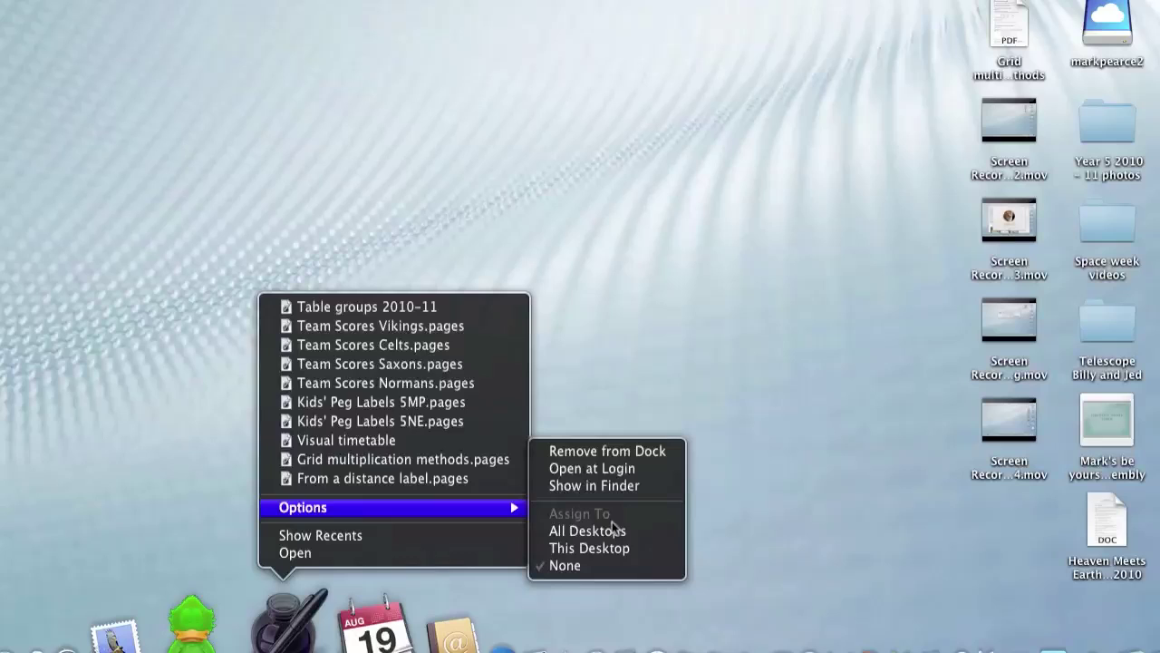
pyautogui.click(587, 550)
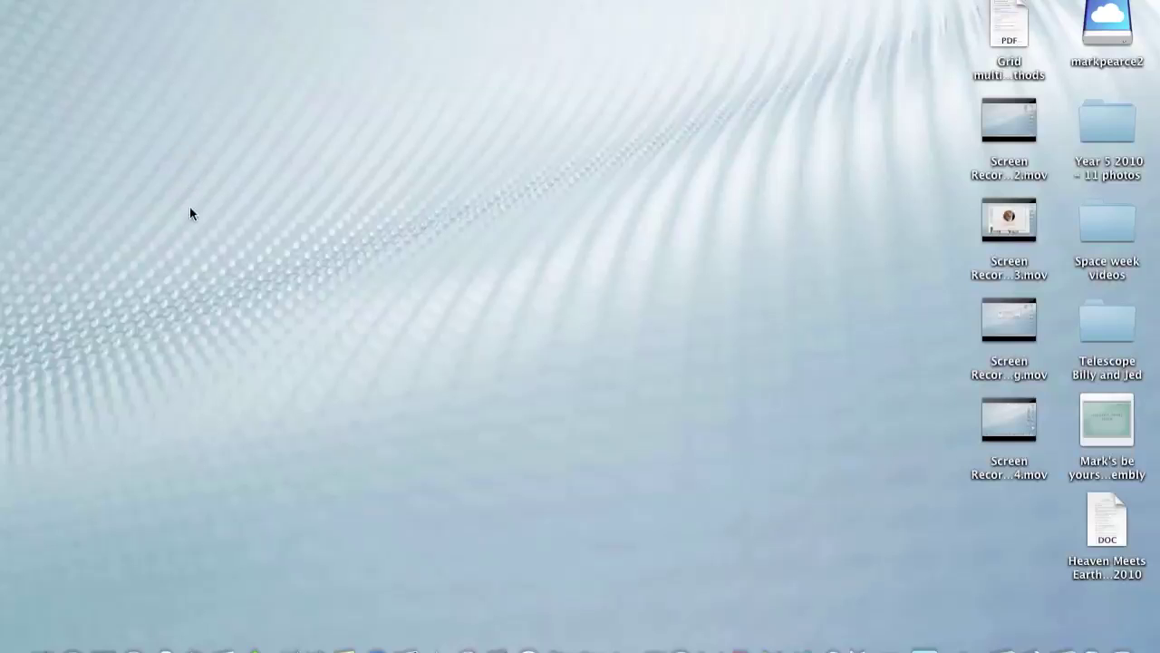
# Switch to Desktop 1 and set Safari's Dock options to All Desktops
pyautogui.click(108, 630)
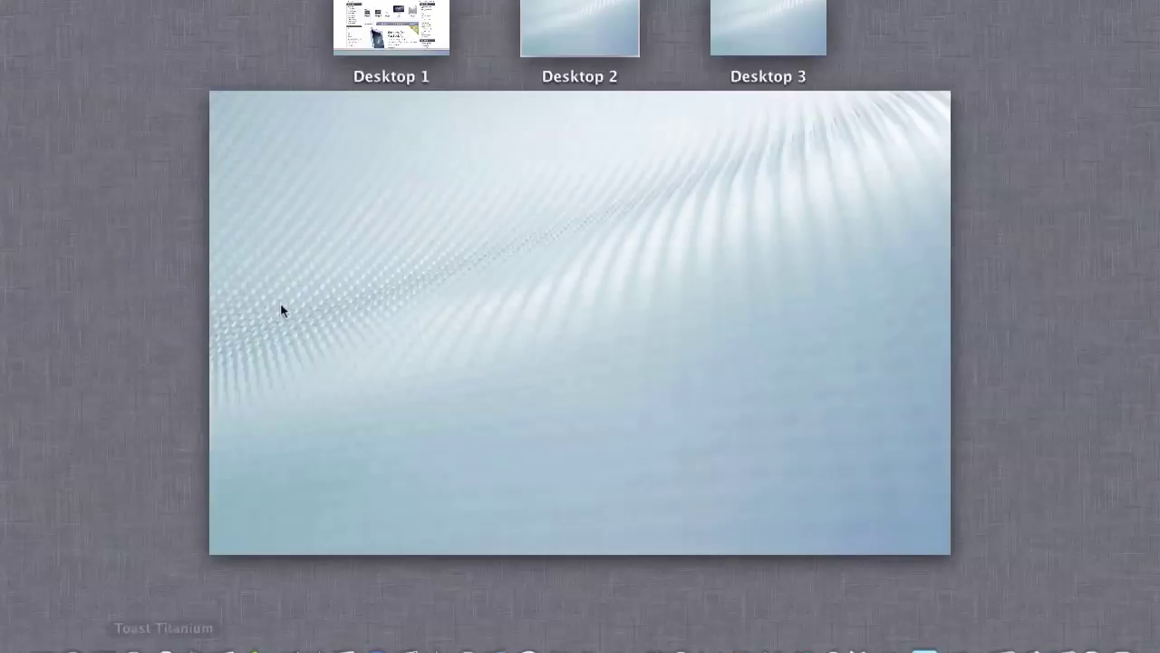
pyautogui.click(400, 23)
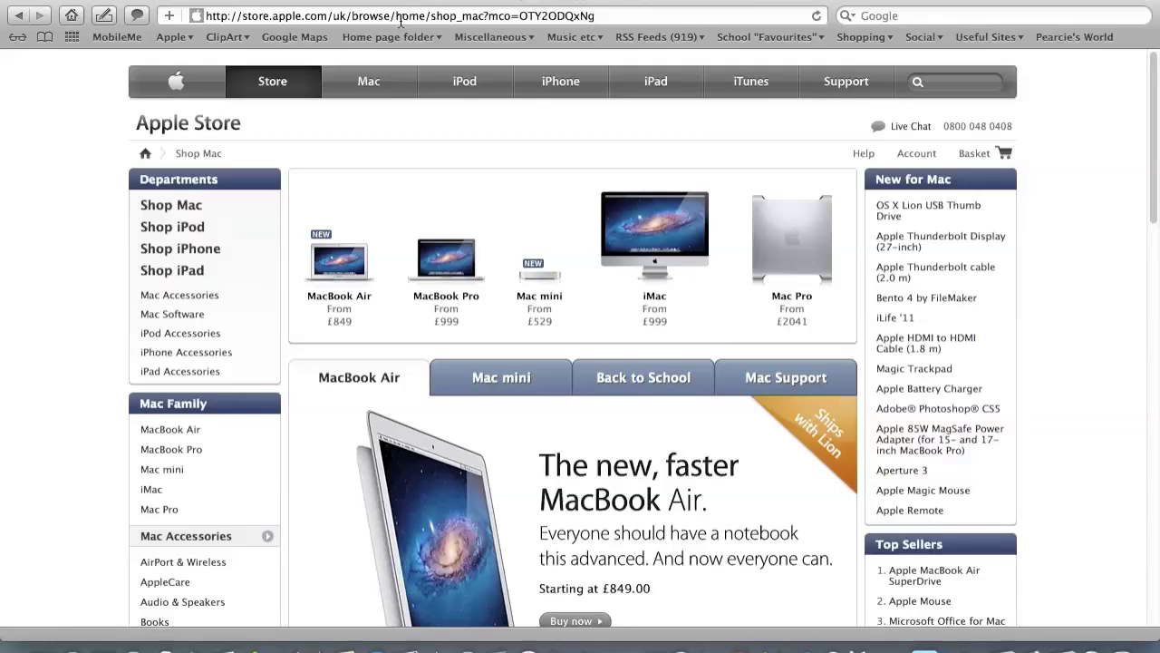
pyautogui.moveTo(117, 647)
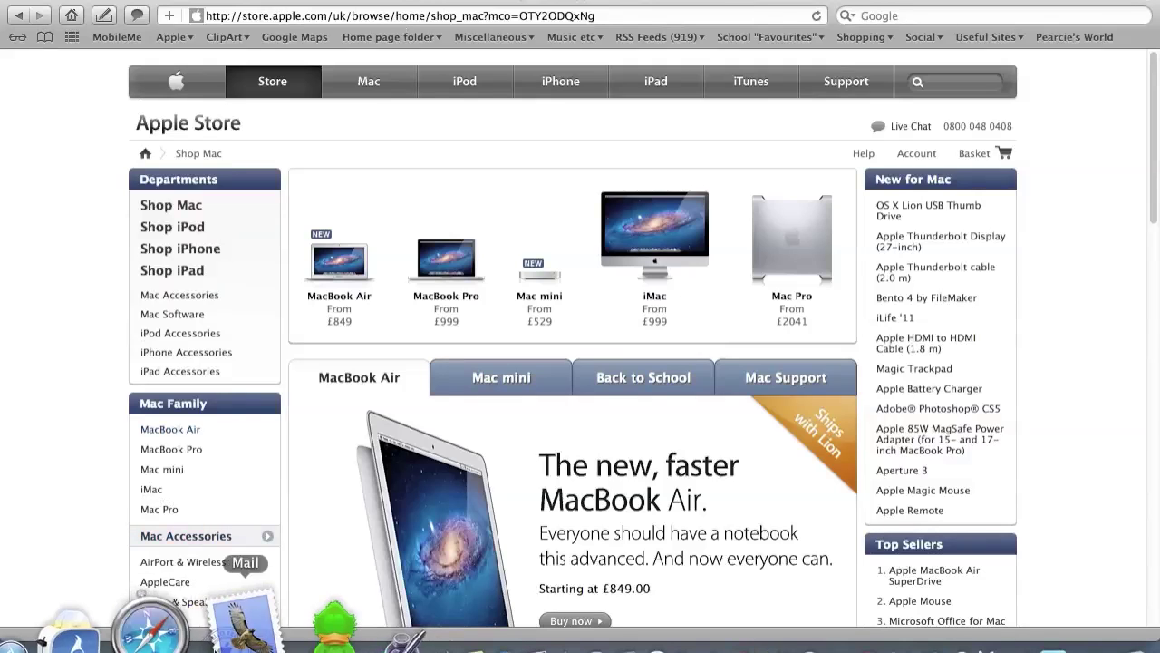
pyautogui.rightClick(193, 637)
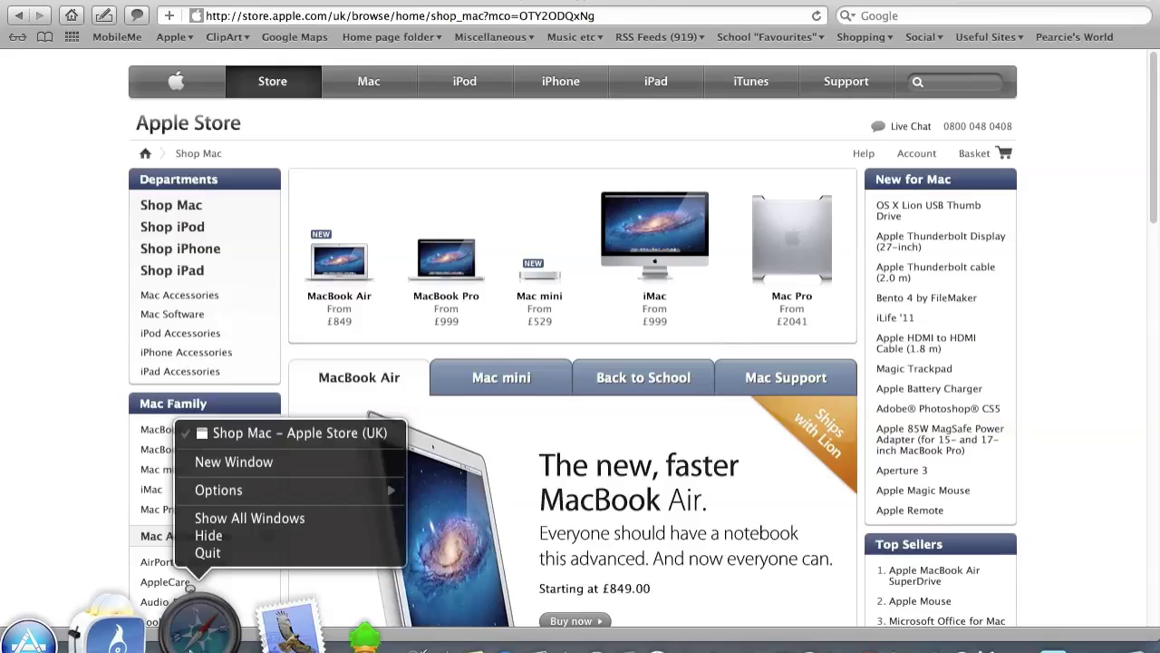
pyautogui.moveTo(362, 489)
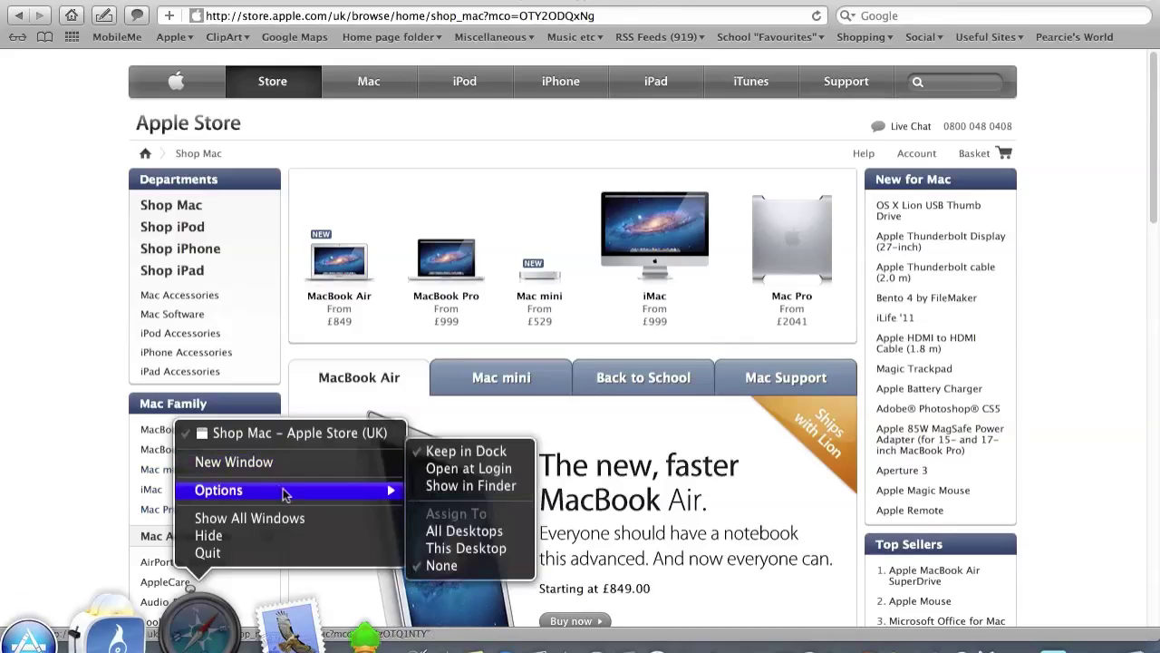
pyautogui.click(422, 532)
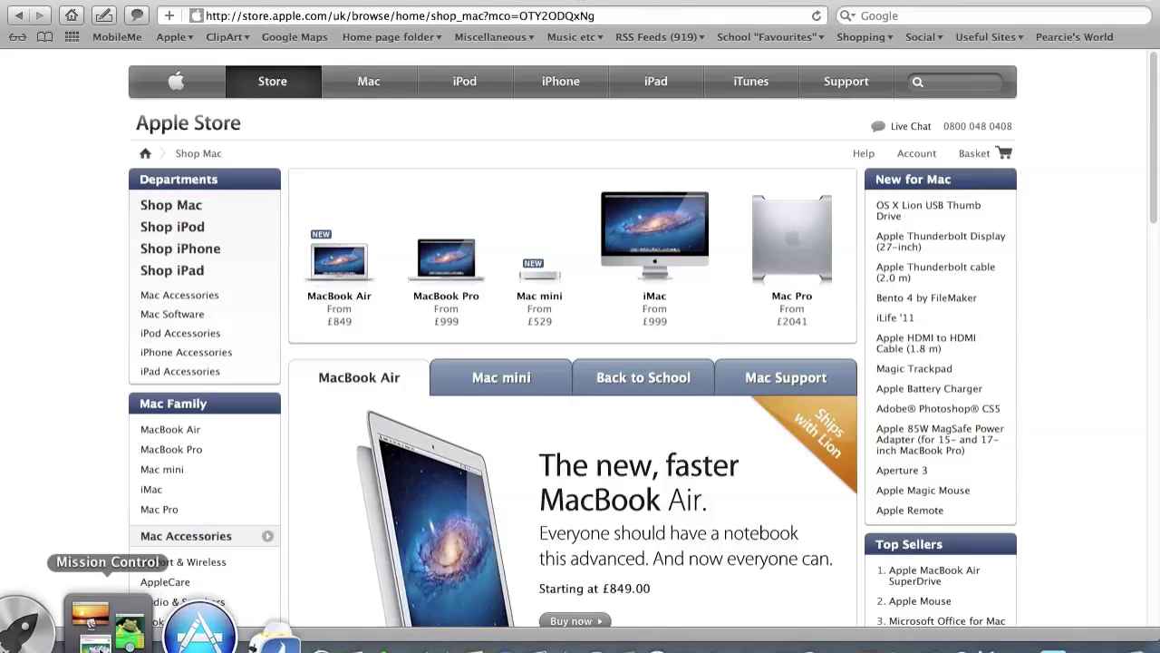
# On Desktop 3, assign Logic Express to This Desktop via its Dock options
pyautogui.click(91, 619)
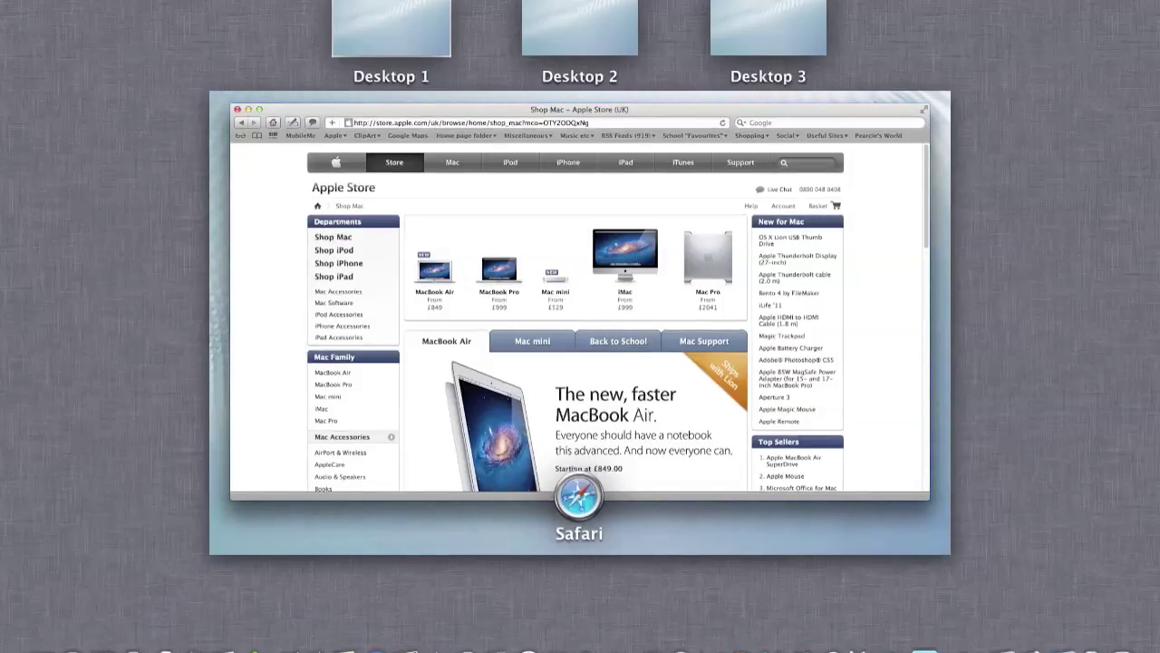
pyautogui.click(748, 31)
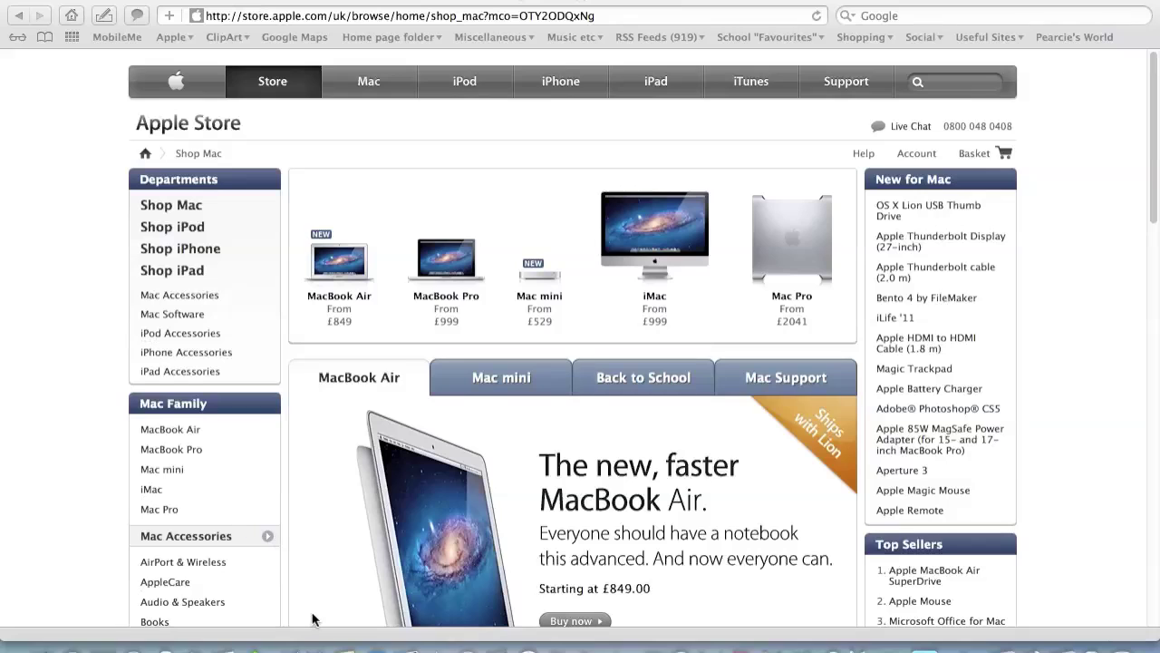
pyautogui.moveTo(317, 646)
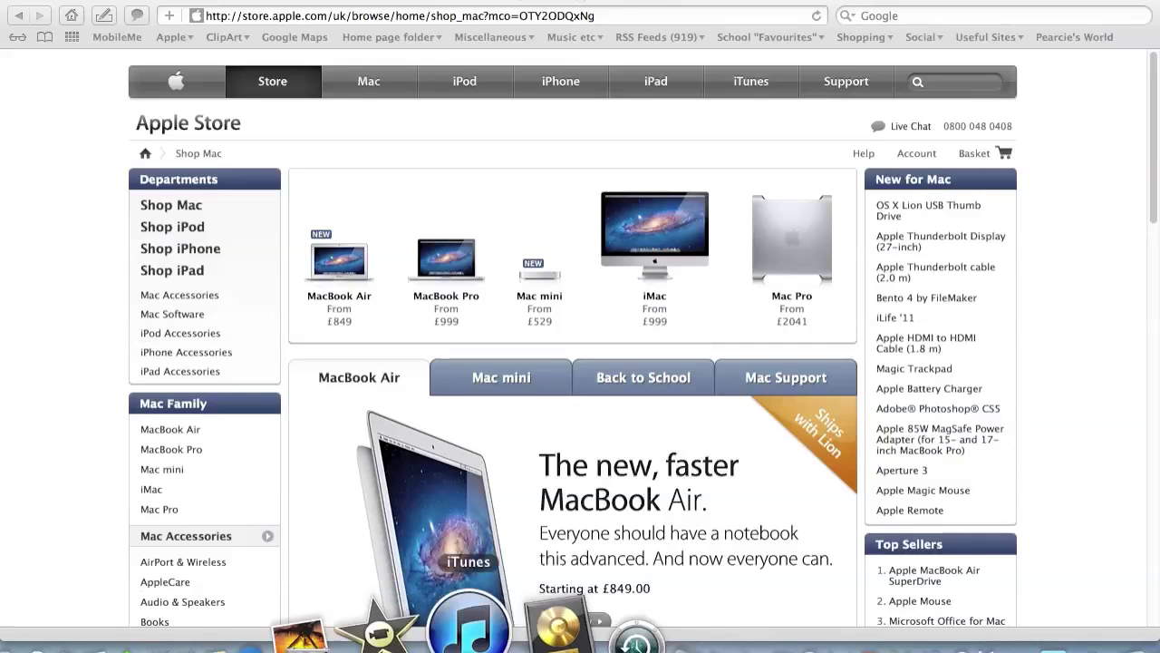
pyautogui.rightClick(485, 617)
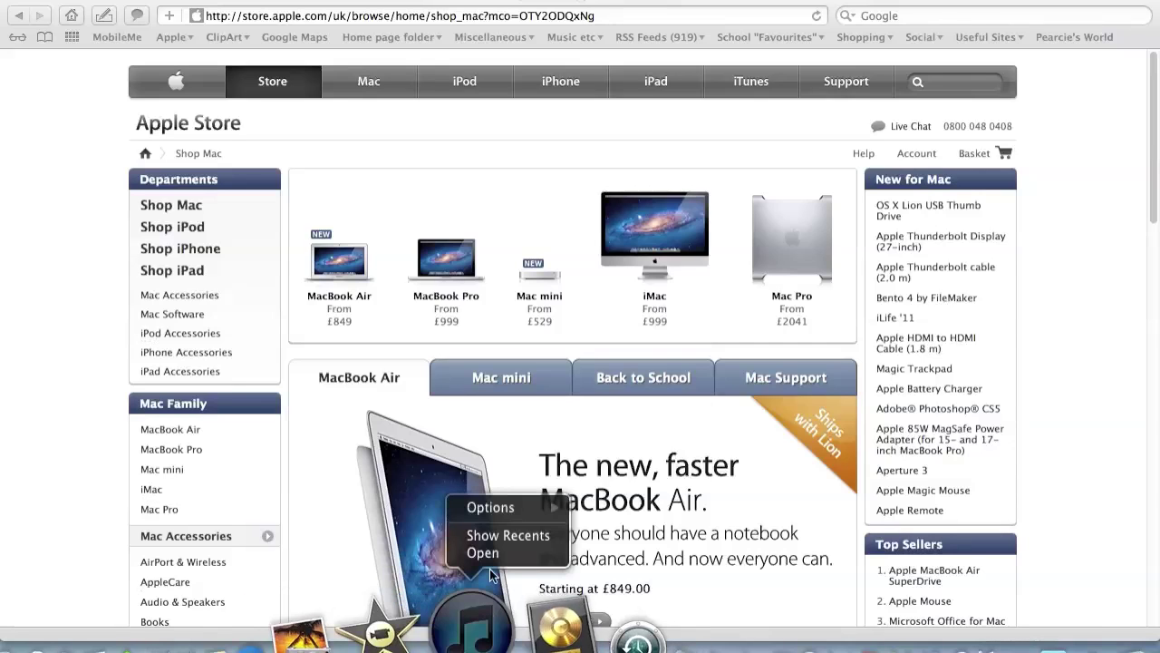
pyautogui.moveTo(538, 510)
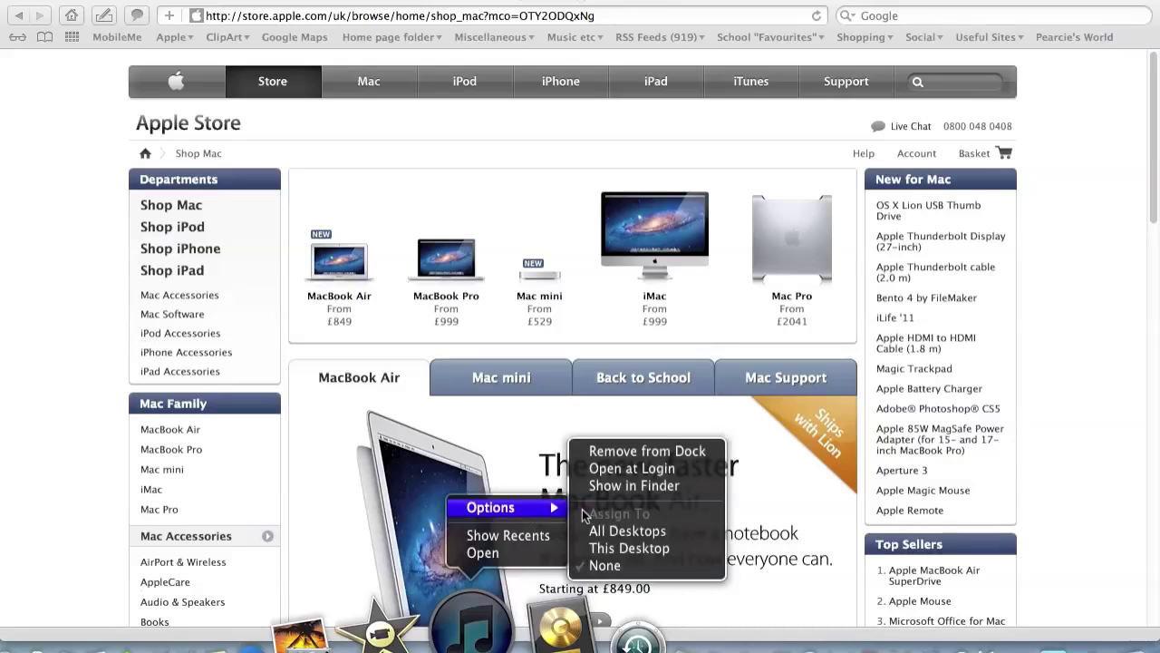
pyautogui.click(335, 563)
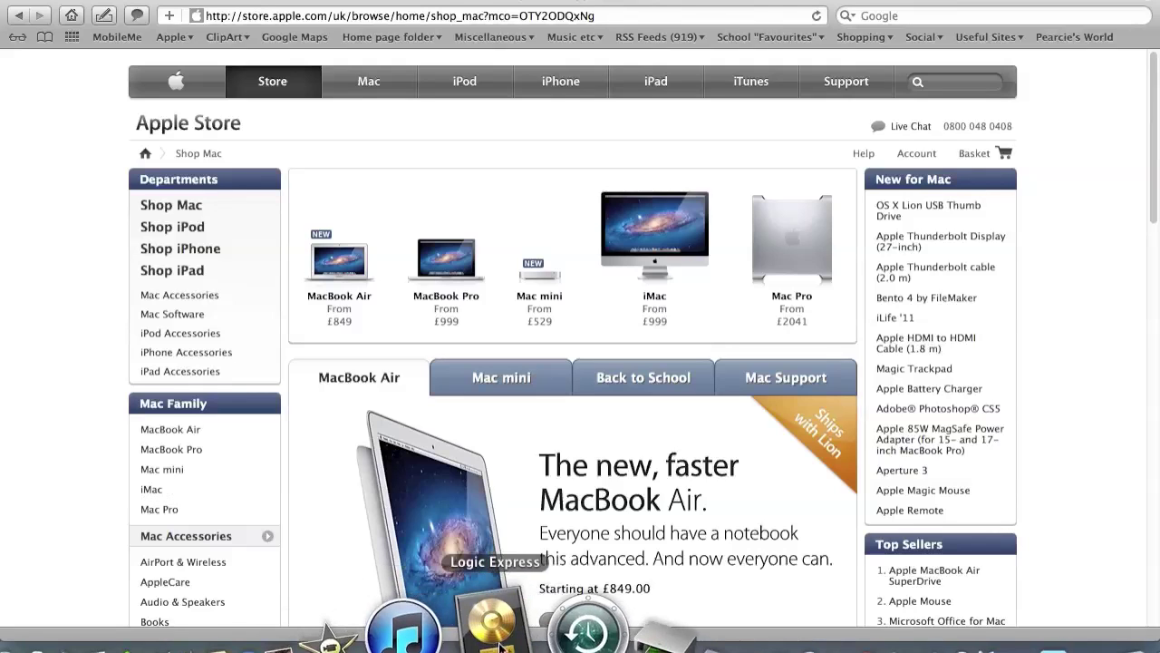
pyautogui.rightClick(501, 643)
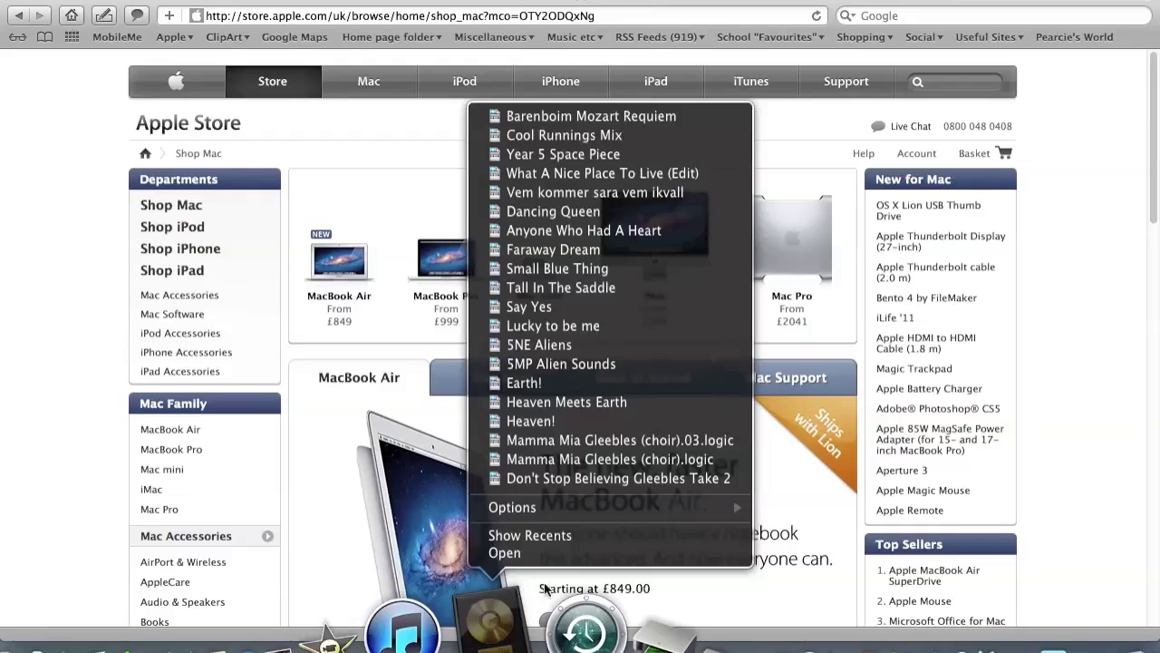
pyautogui.moveTo(621, 508)
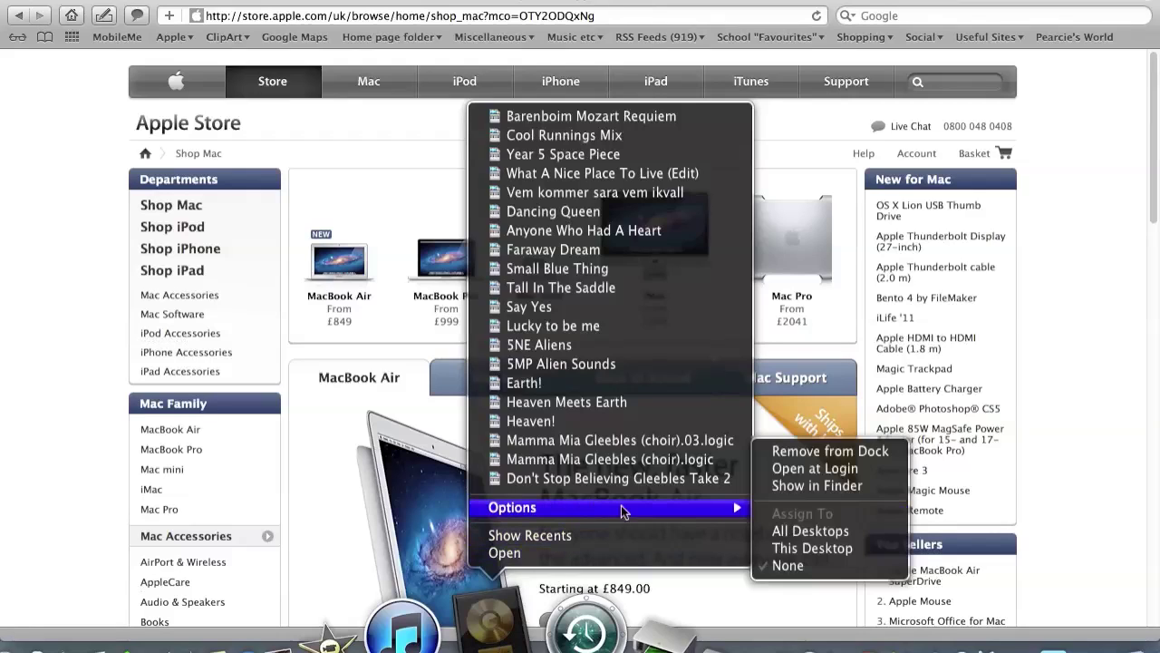
pyautogui.click(805, 548)
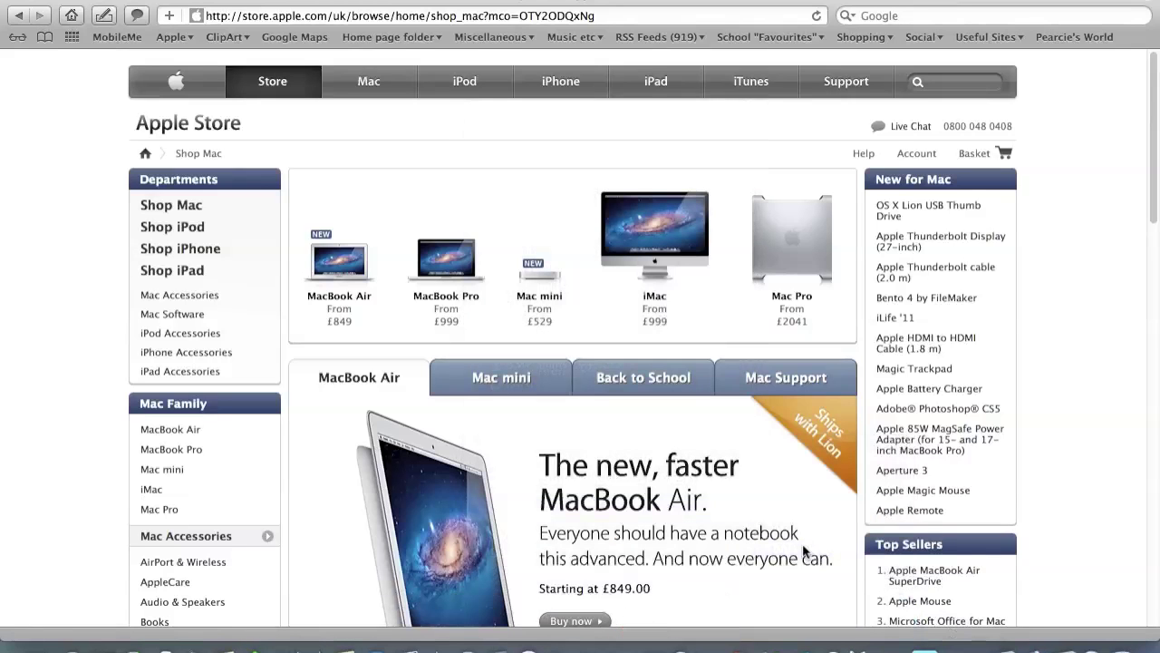
# Open Logic Express and scroll the 'Don't Stop Believing Take 2' arrangement back to bar 1
pyautogui.moveTo(713, 645)
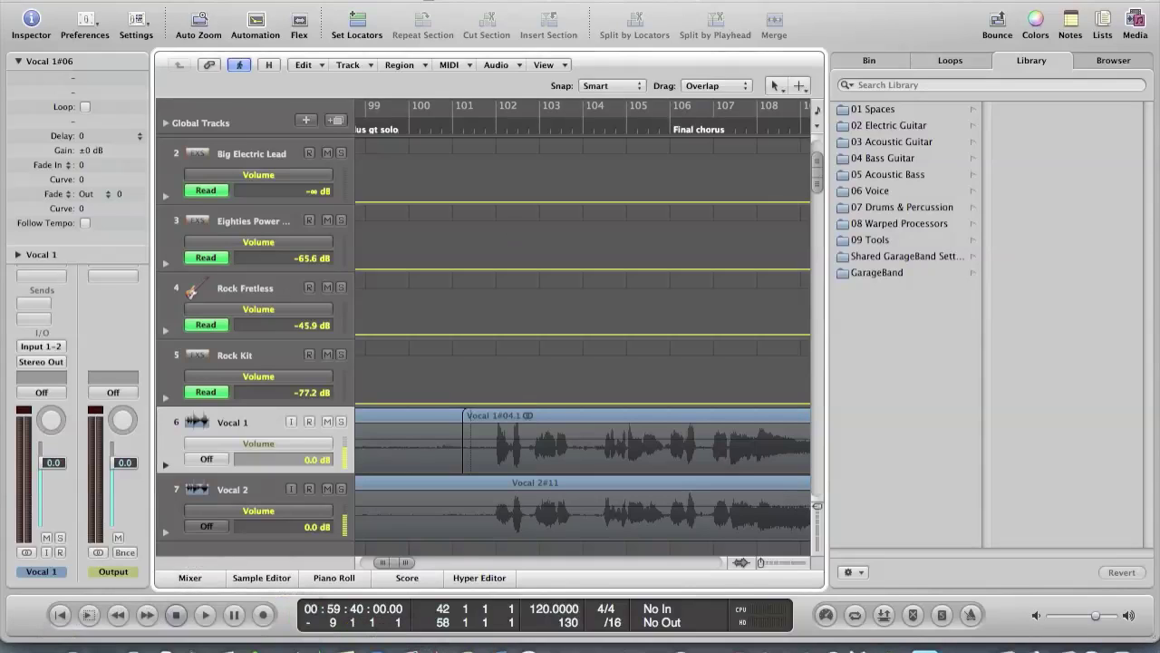
pyautogui.hscroll(10, 583, 328)
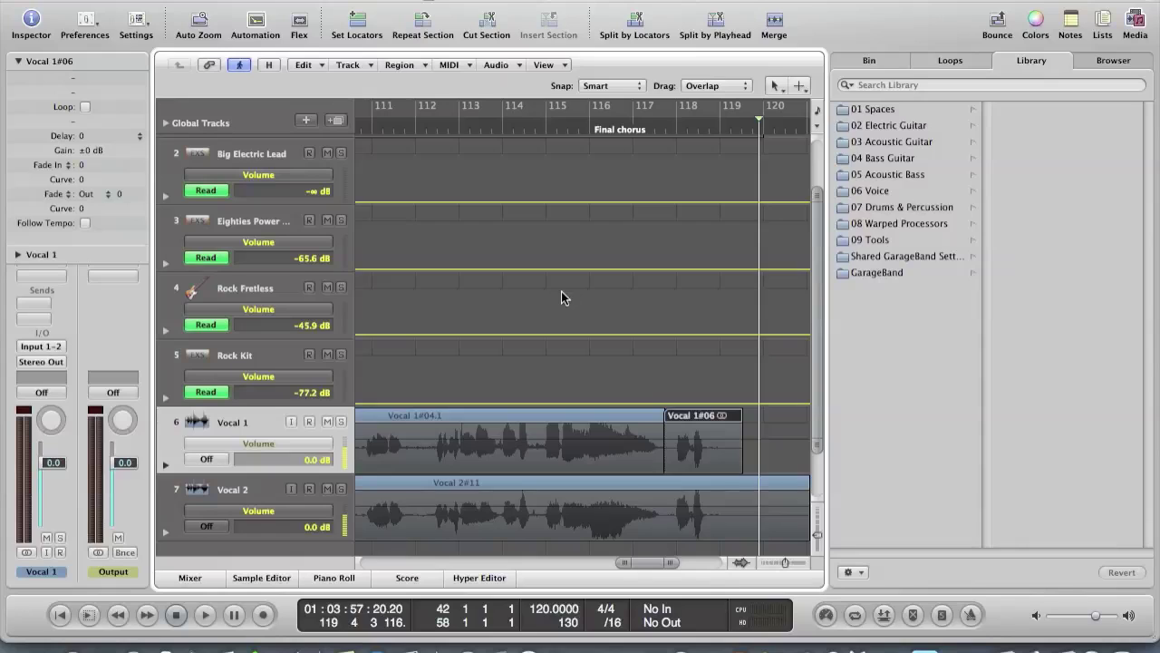
pyautogui.hscroll(-12, 429, 321)
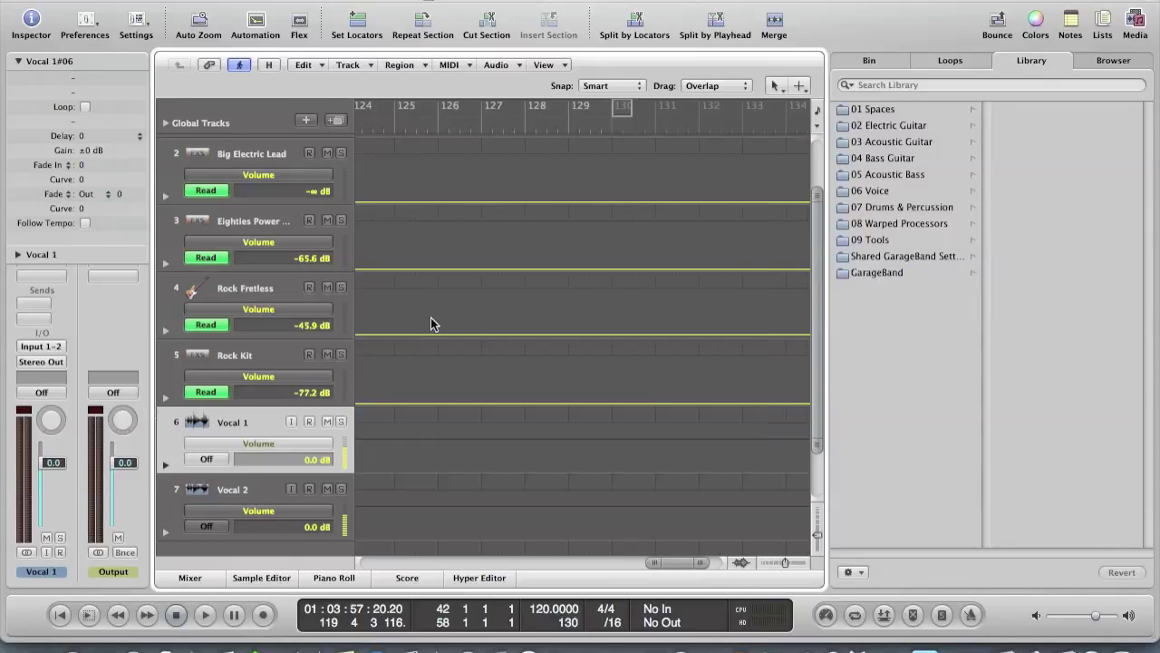
pyautogui.hscroll(-20, 466, 331)
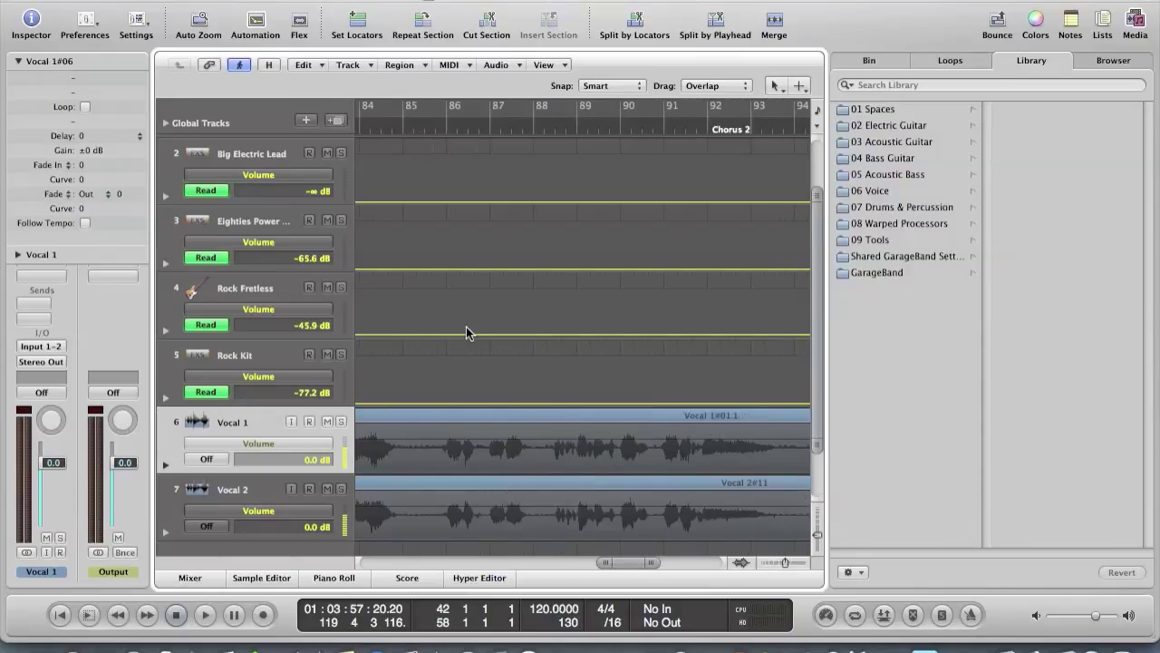
pyautogui.hscroll(20, 466, 328)
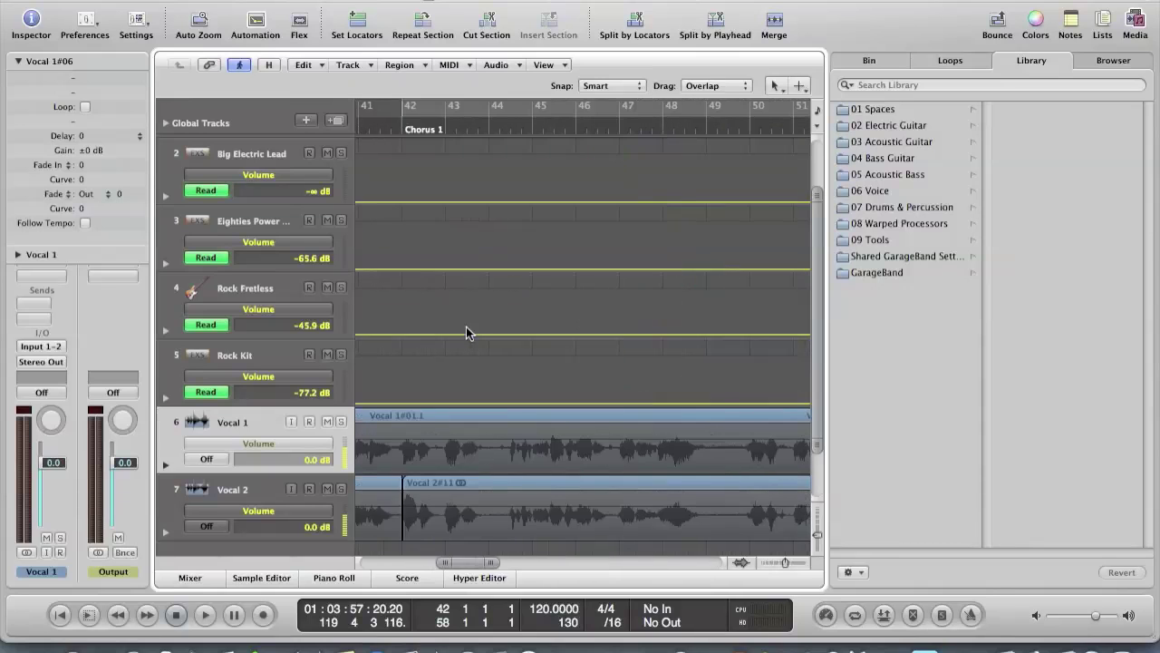
pyautogui.hscroll(-10, 466, 332)
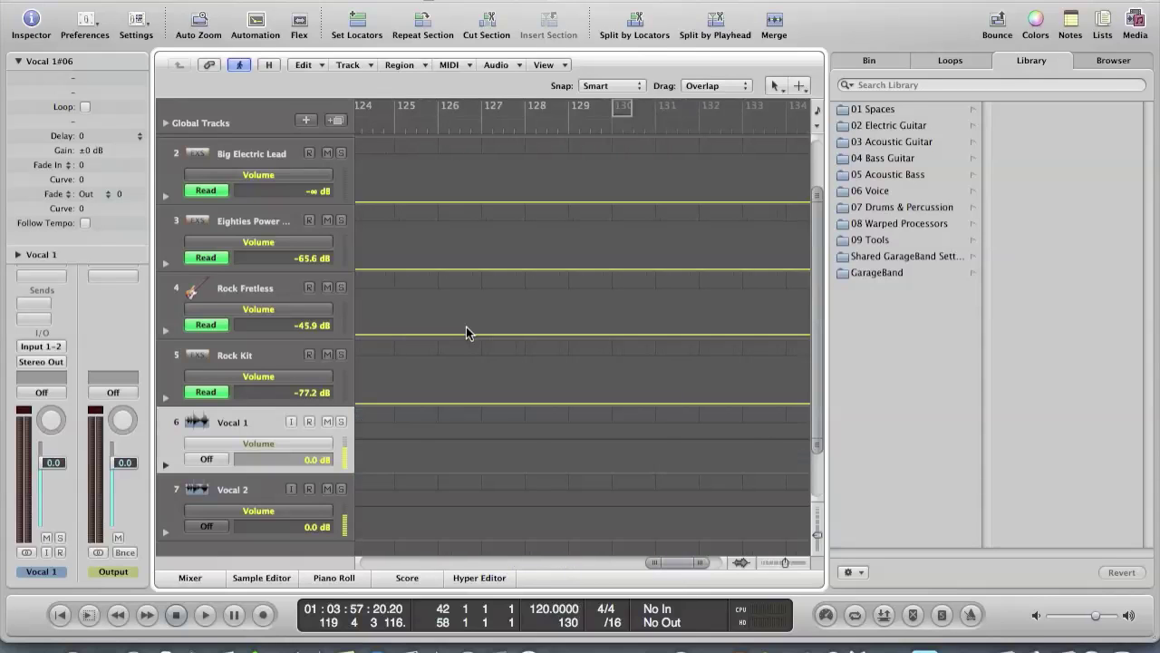
pyautogui.hscroll(-5, 466, 332)
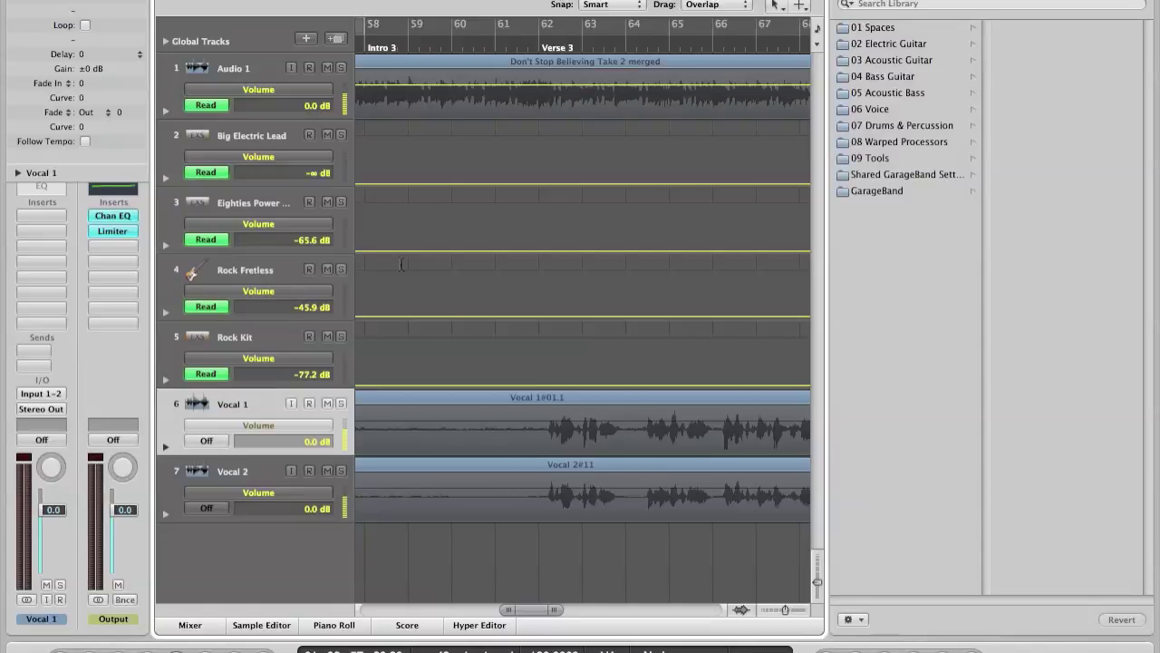
pyautogui.hscroll(-6, 469, 274)
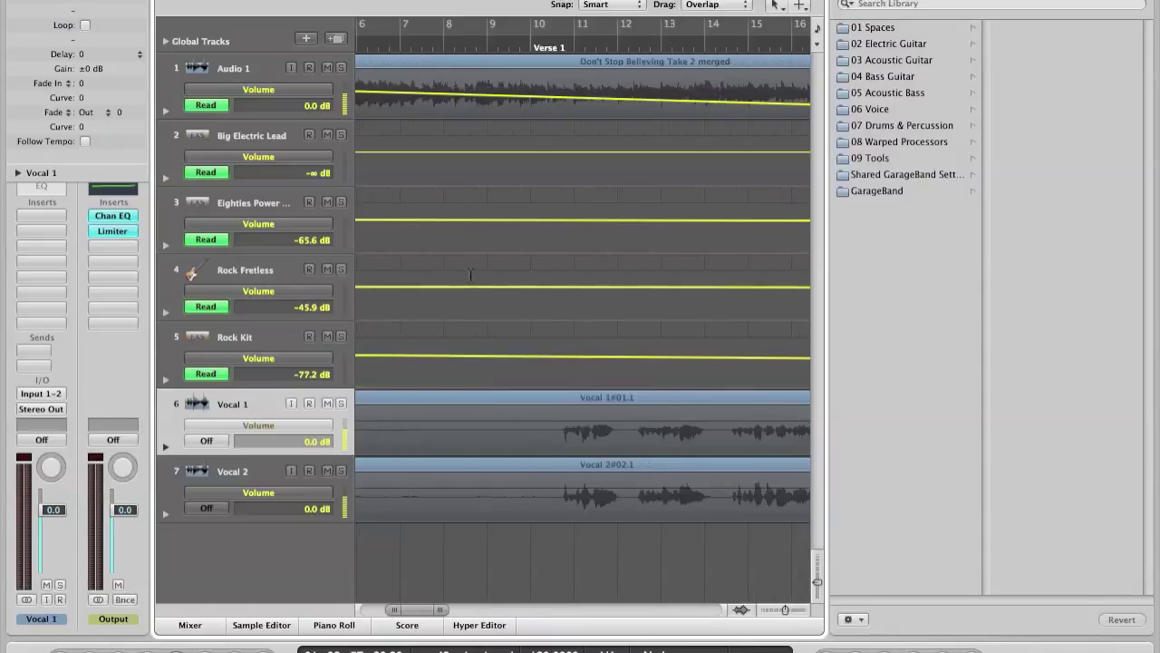
pyautogui.hscroll(-5, 471, 274)
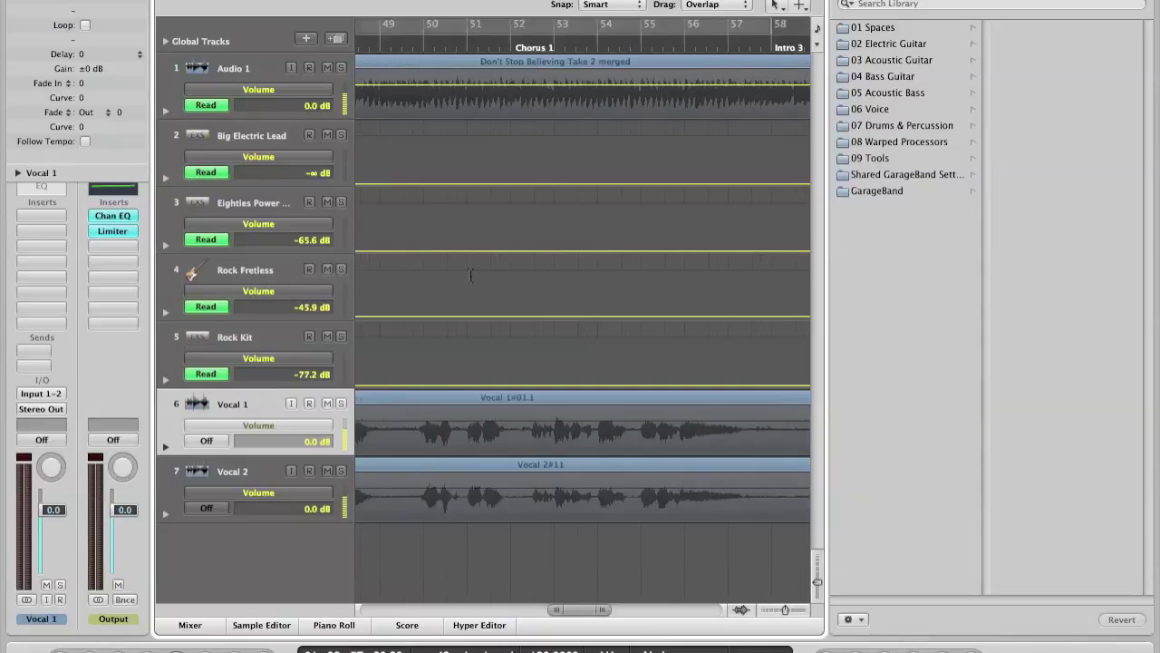
pyautogui.hscroll(-15, 471, 274)
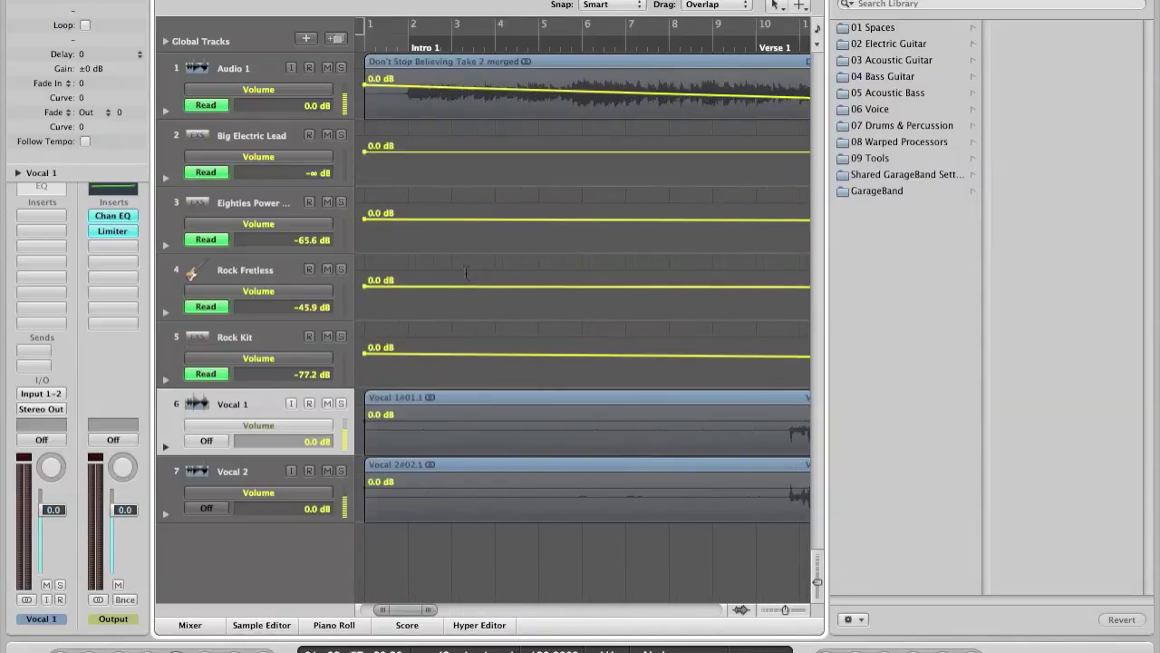
pyautogui.hscroll(15, 579, 341)
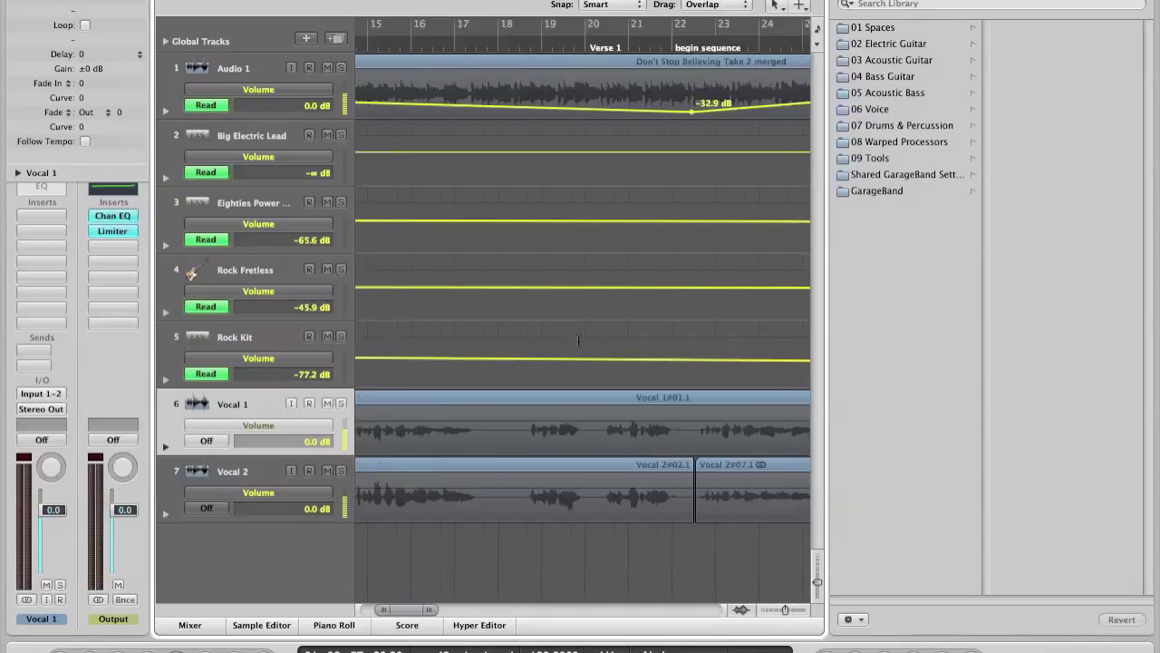
pyautogui.hscroll(20, 578, 341)
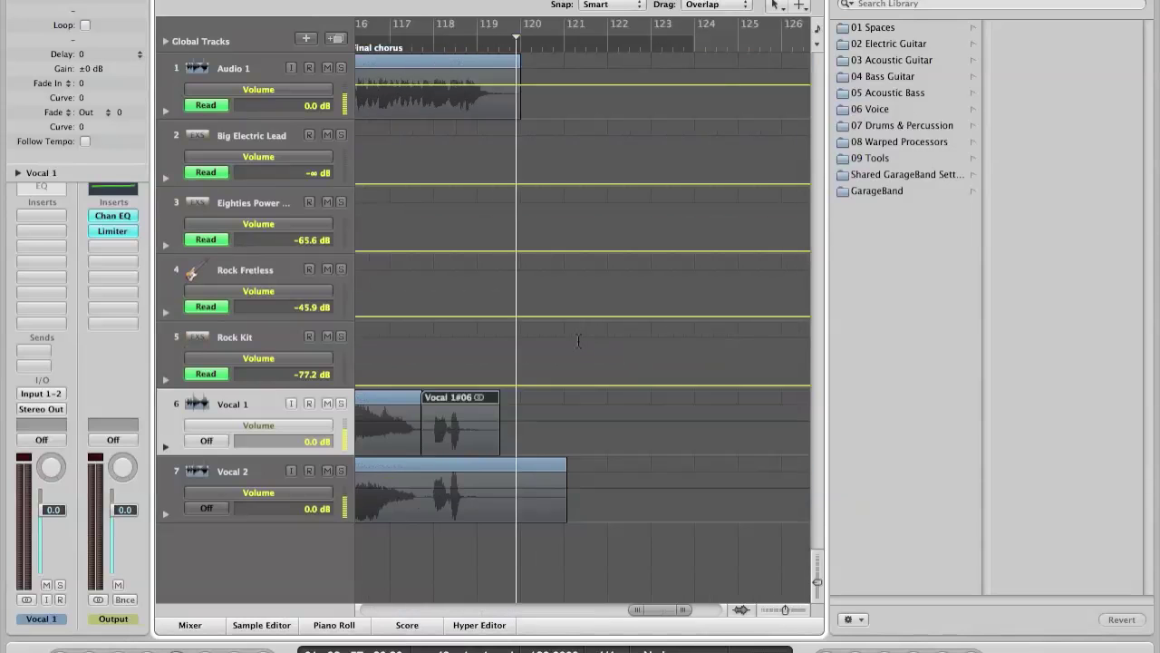
pyautogui.hscroll(-20, 578, 341)
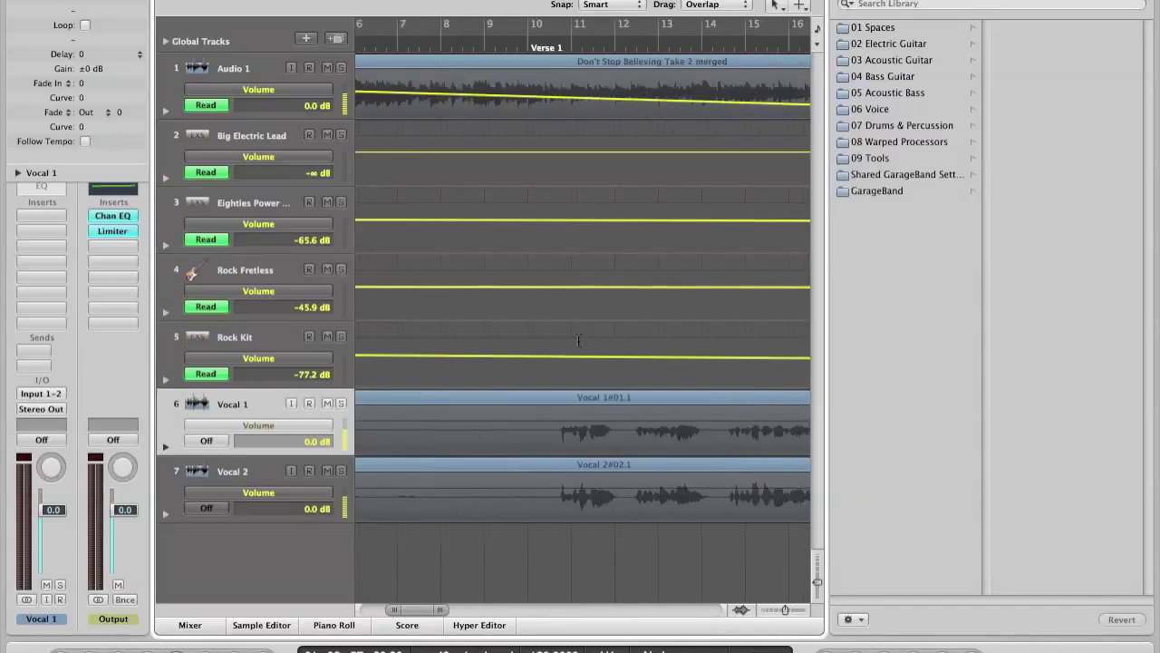
pyautogui.hscroll(-5, 578, 341)
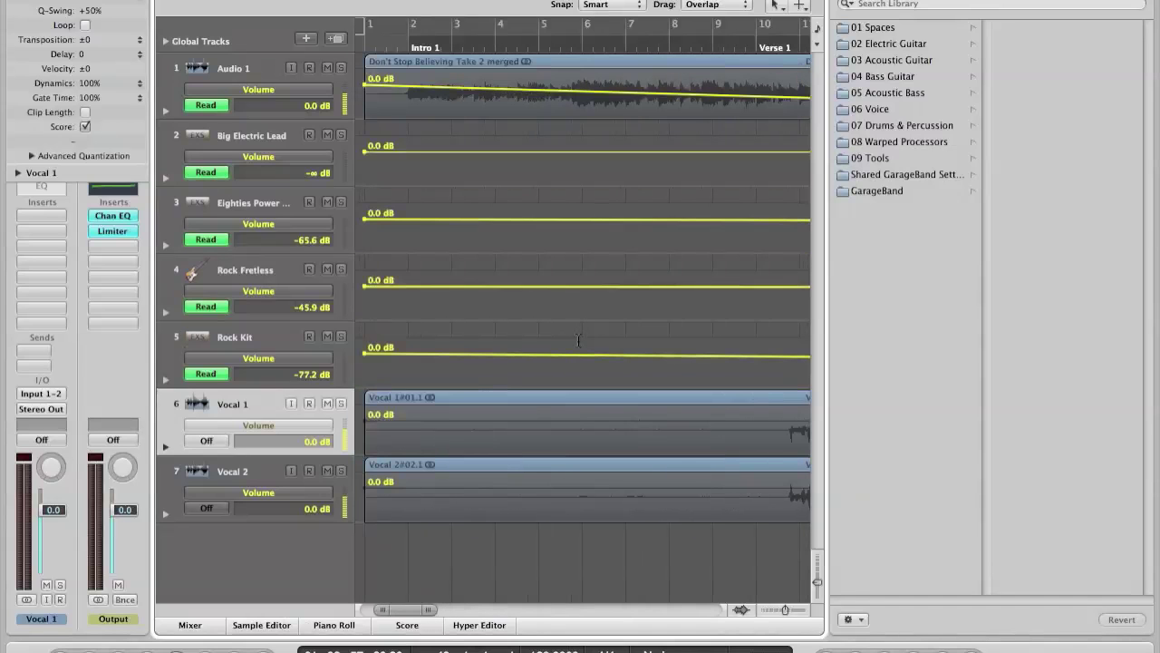
# Deselect and reselect the Vocal 1 region, then bring up the Apple menu
pyautogui.press('Left')
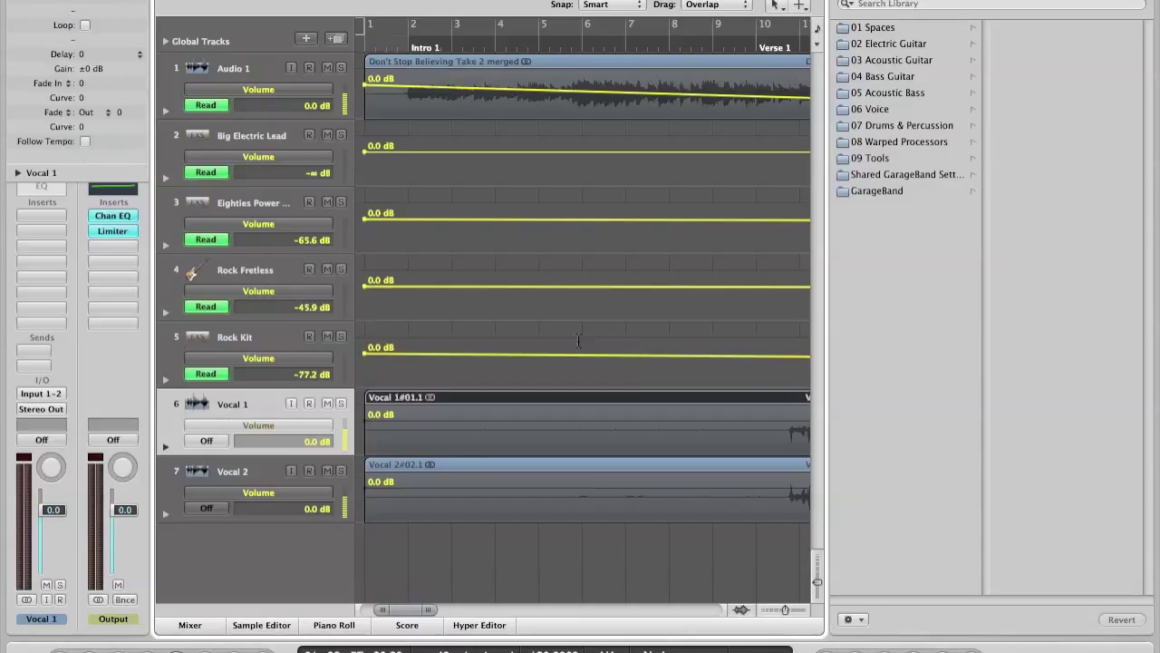
pyautogui.press('Right')
pyautogui.press('Left')
pyautogui.press('Right')
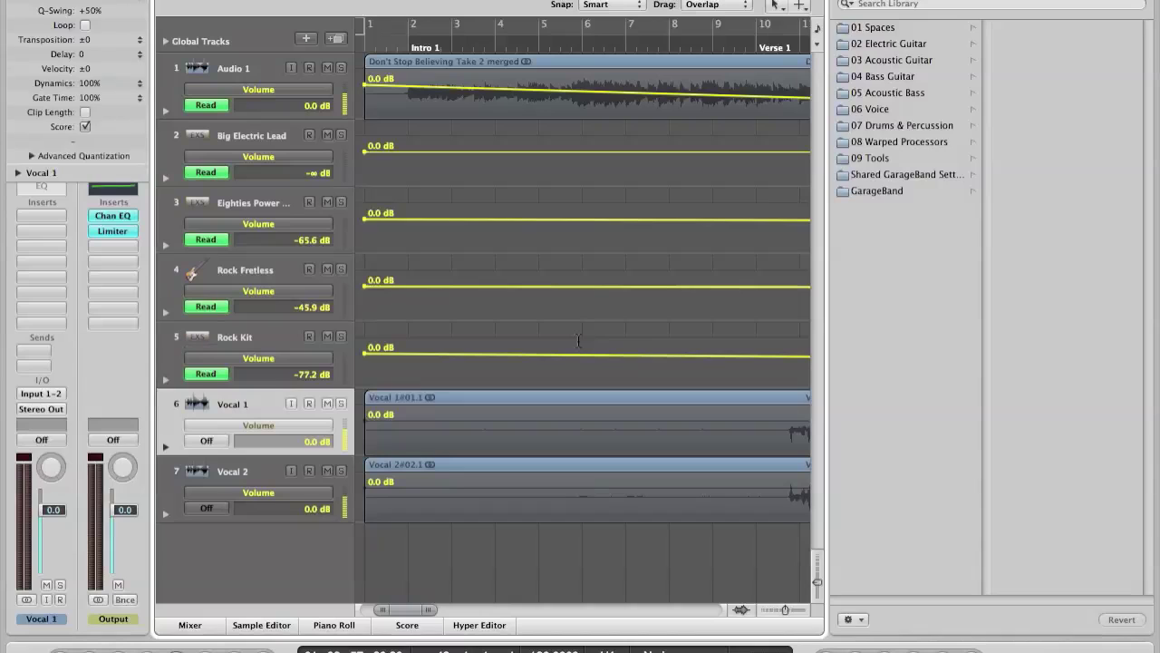
pyautogui.press('Left')
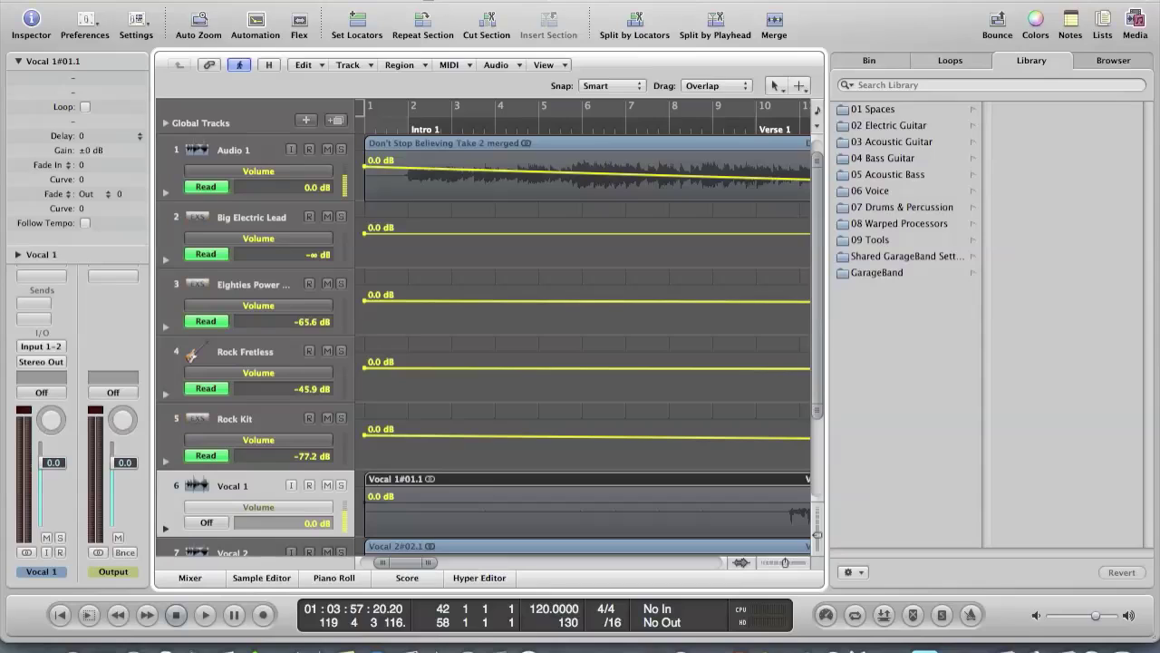
pyautogui.click(18, 0)
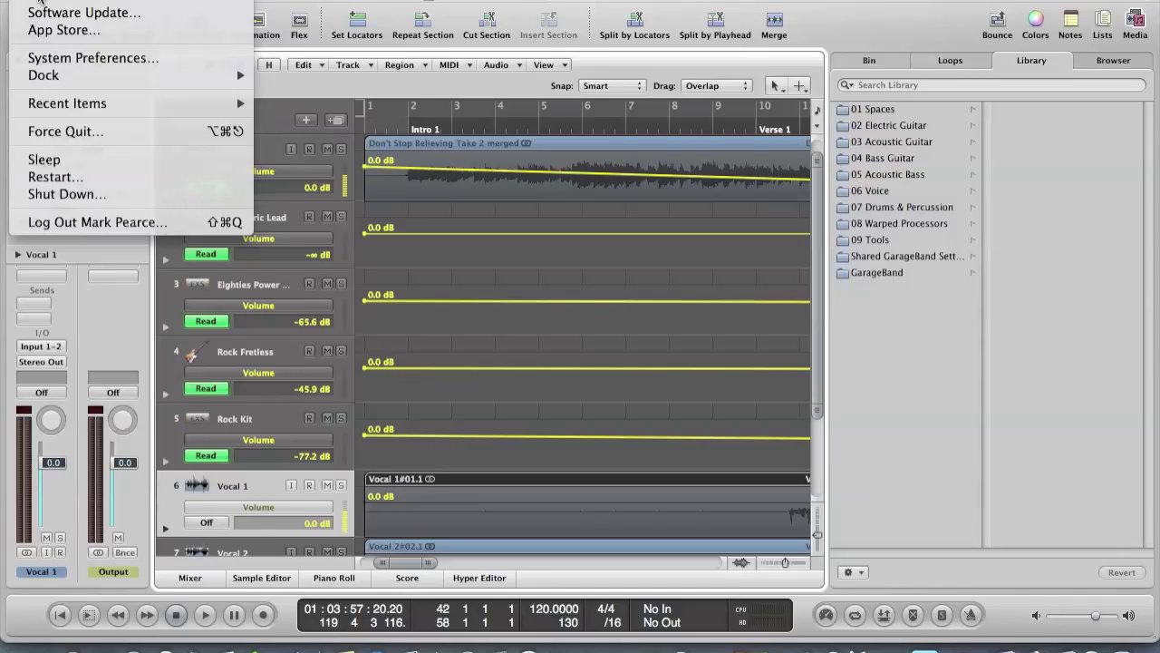
# Tick Clicking and Dragging in the System Preferences Trackpad pane, then close the window
pyautogui.click(58, 59)
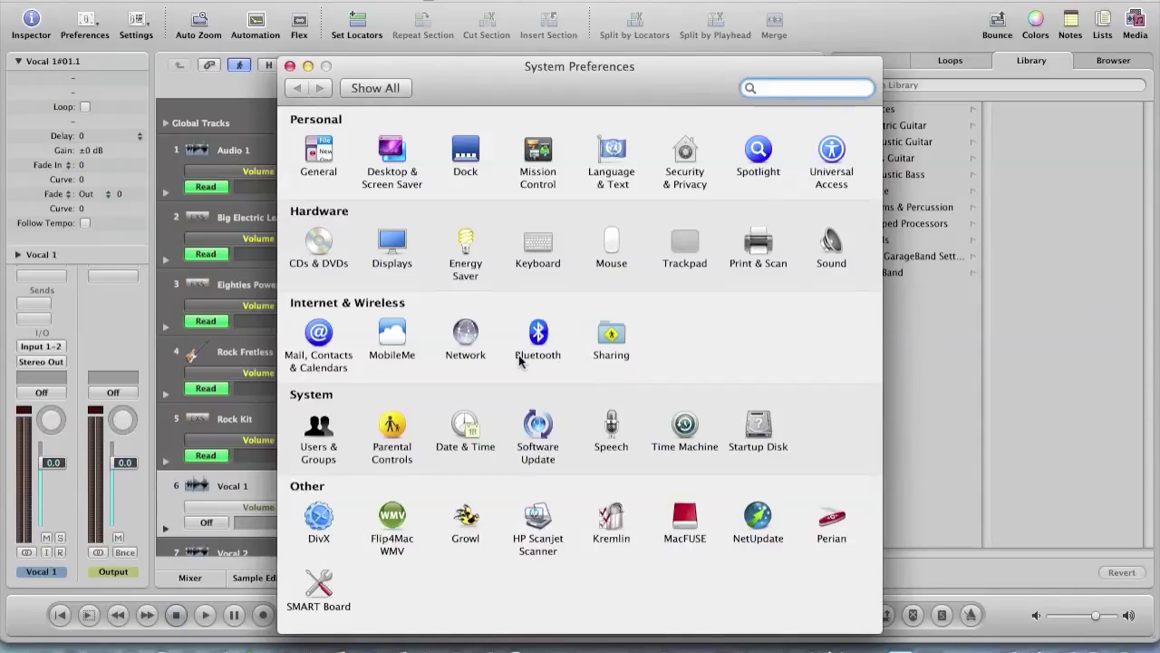
pyautogui.click(684, 245)
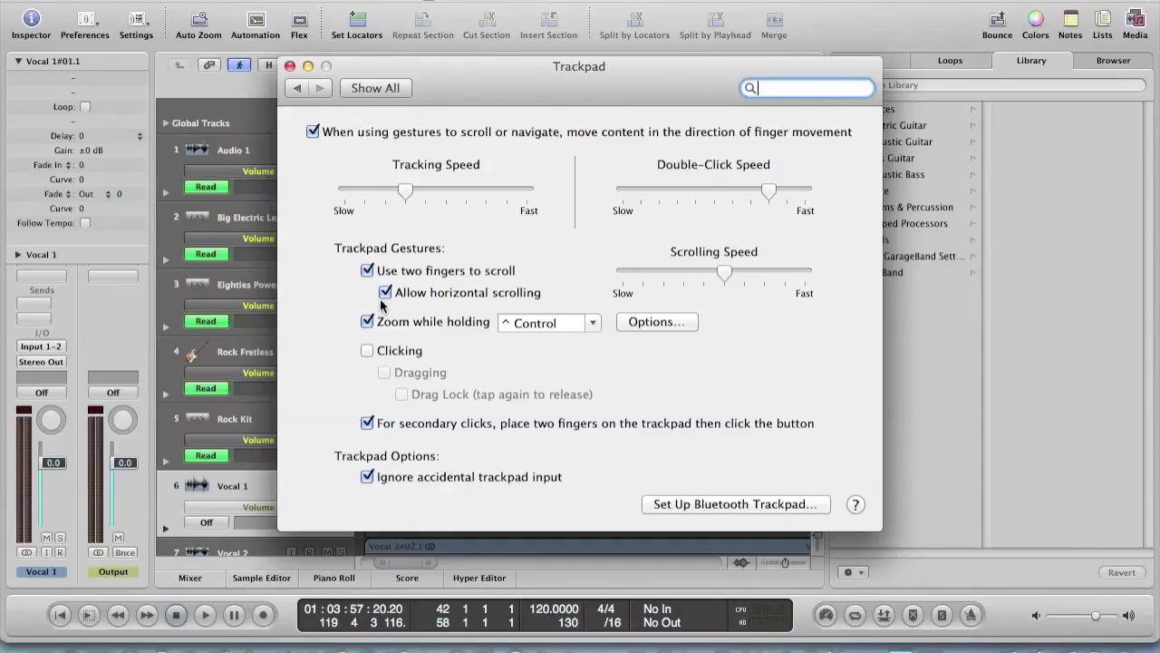
pyautogui.click(368, 352)
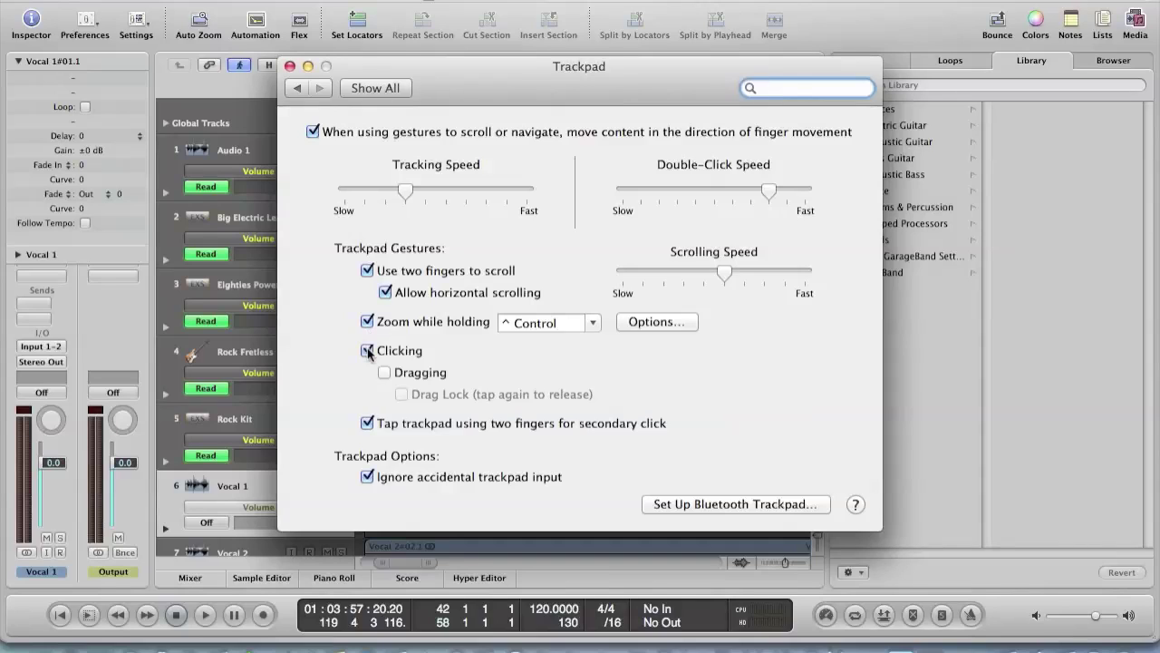
pyautogui.click(384, 373)
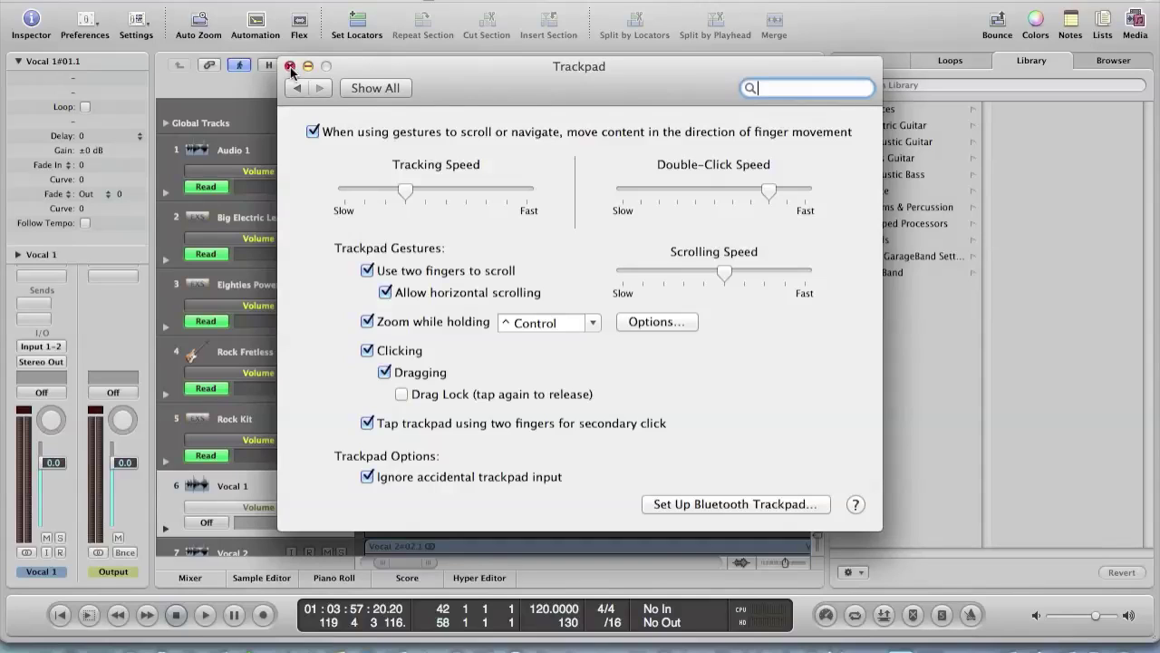
pyautogui.click(289, 66)
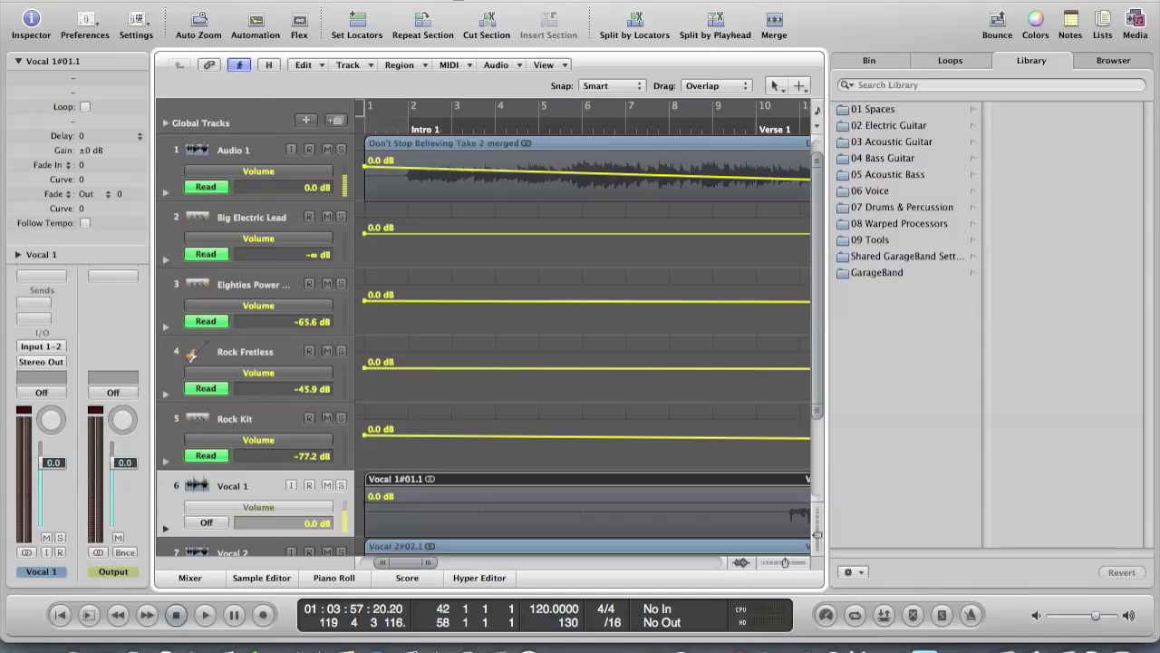
pyautogui.click(3, 5)
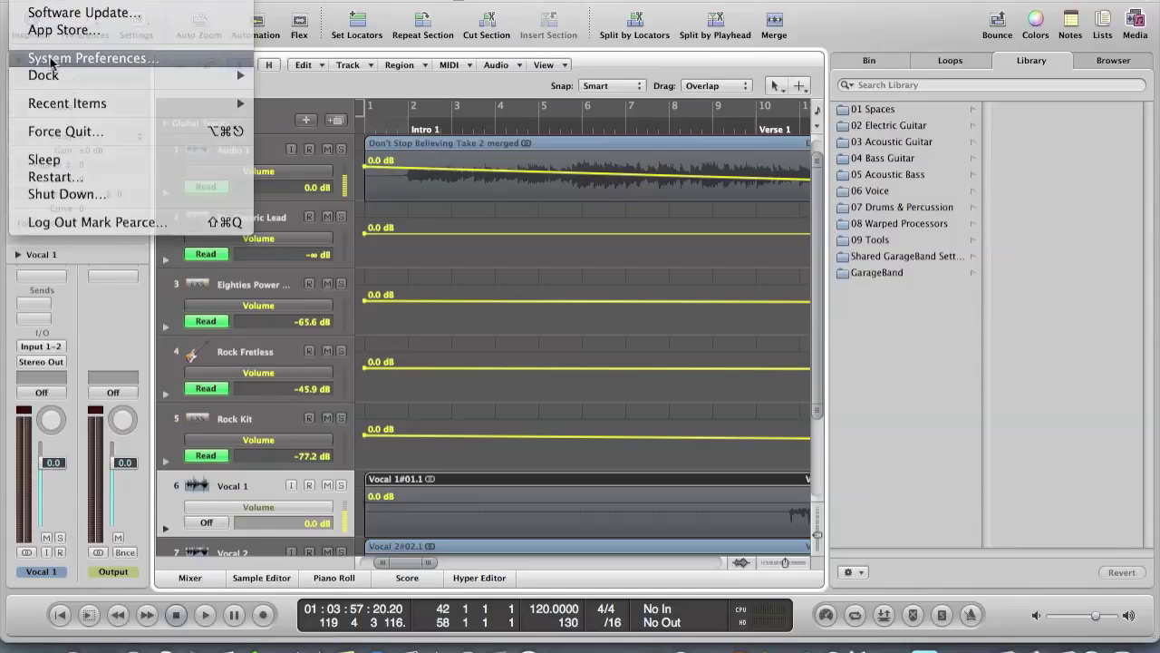
pyautogui.click(601, 187)
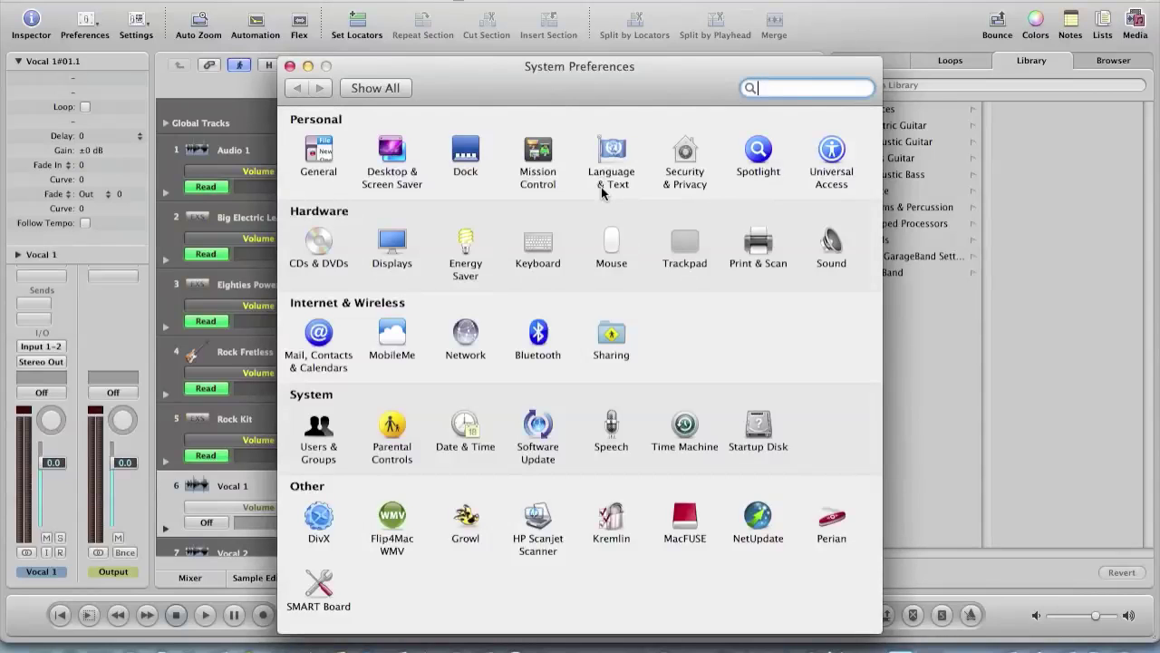
pyautogui.click(538, 161)
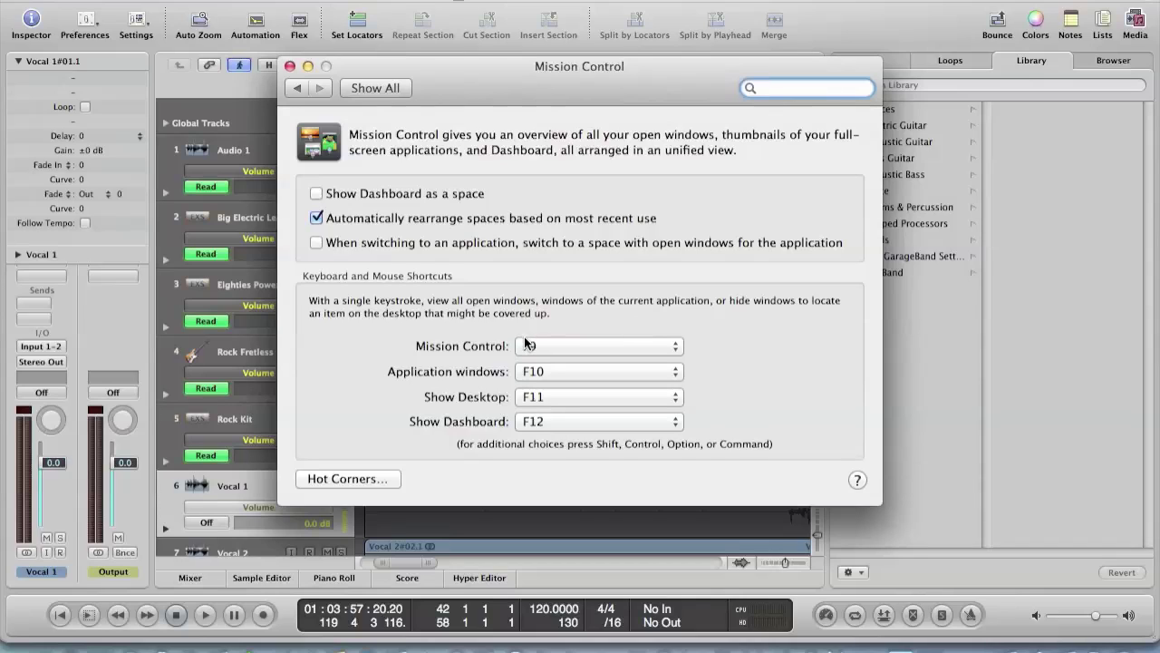
pyautogui.click(289, 67)
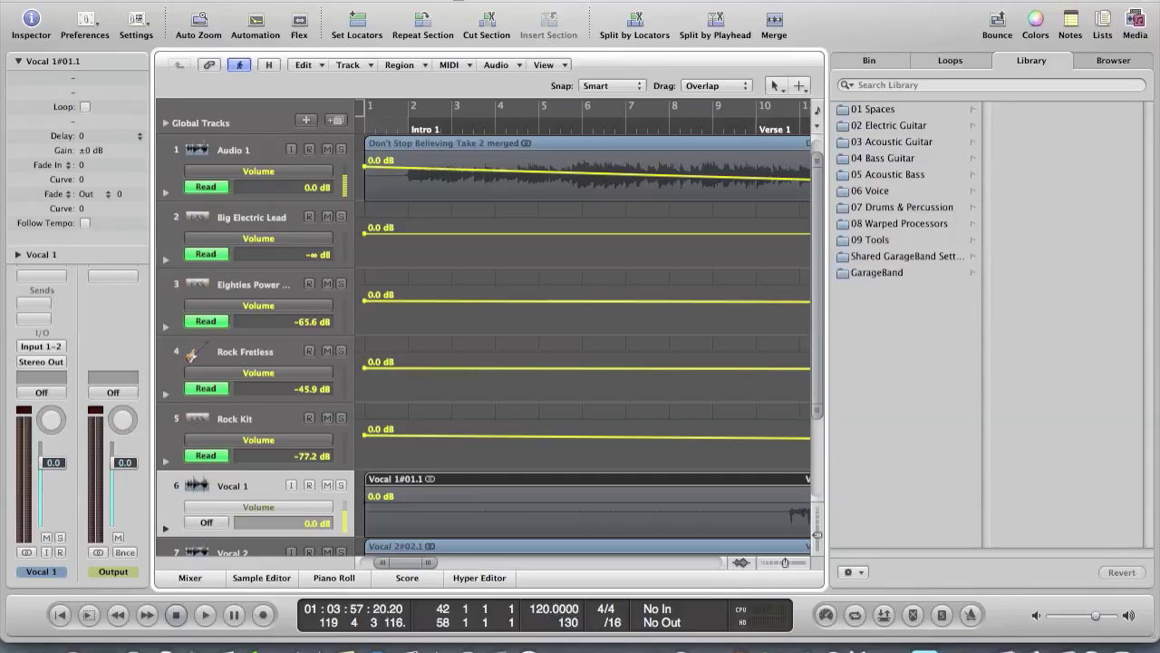
# Launch Pages, open the Visual timetable document from its Dock menu, and make it full screen
pyautogui.moveTo(413, 625)
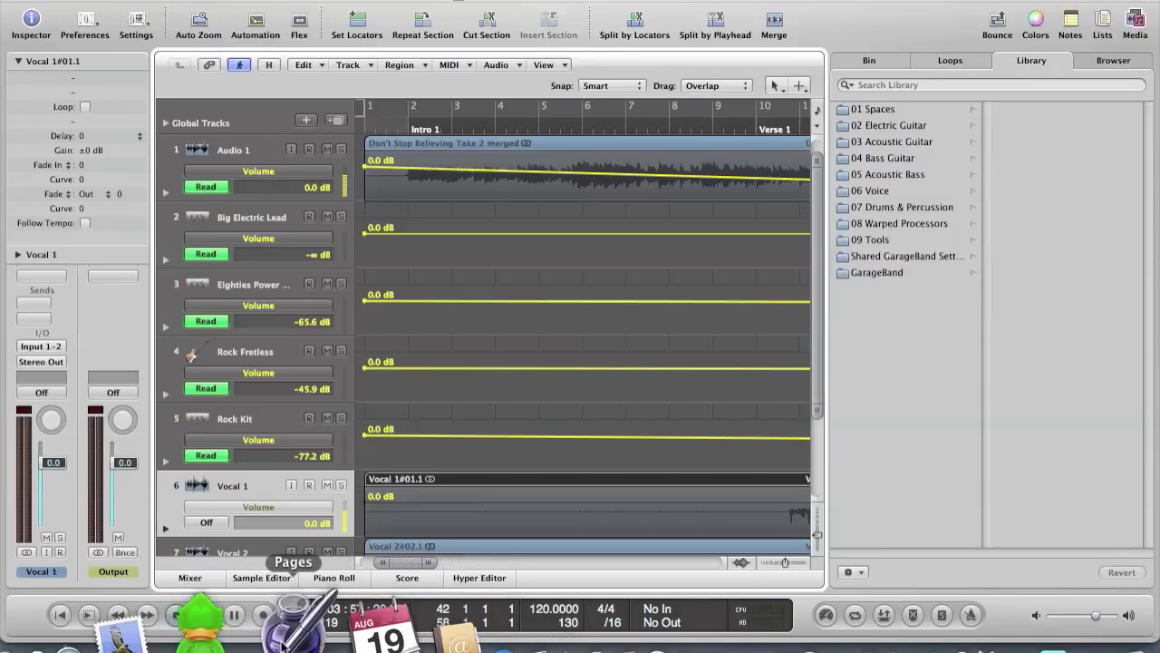
pyautogui.click(293, 625)
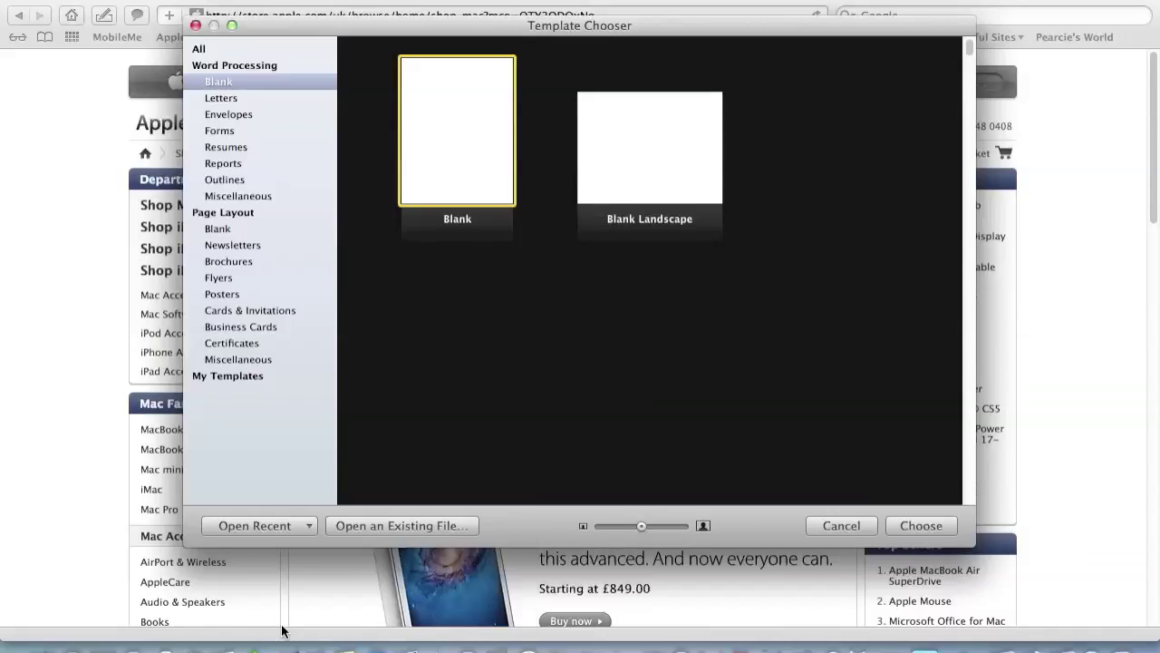
pyautogui.rightClick(283, 632)
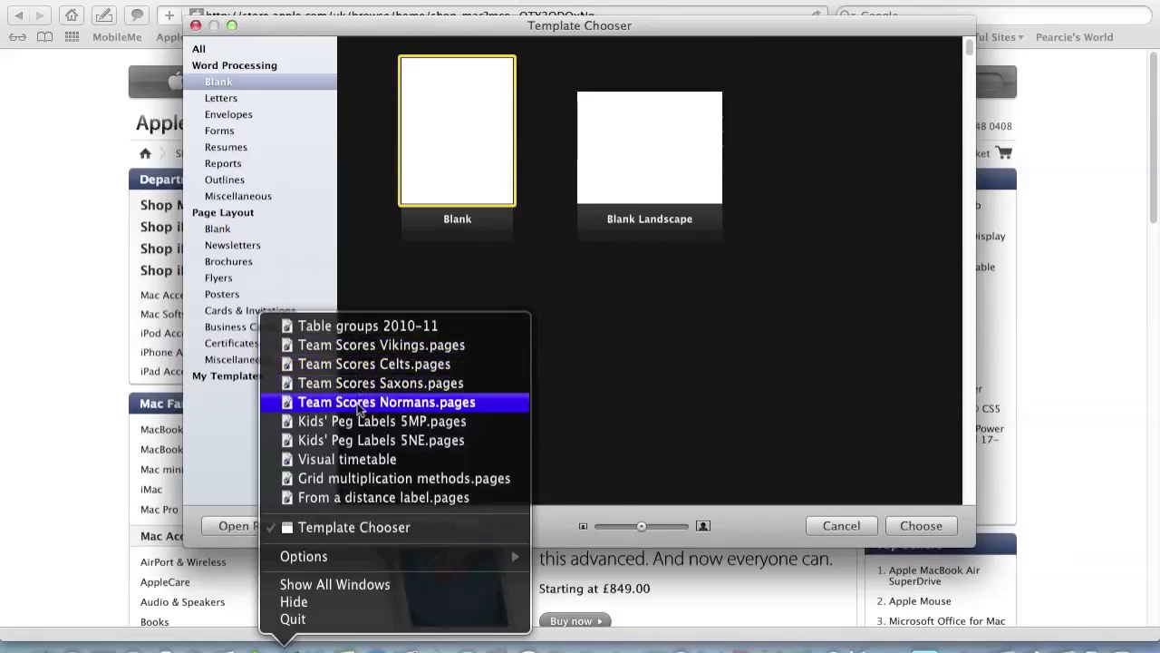
pyautogui.click(369, 460)
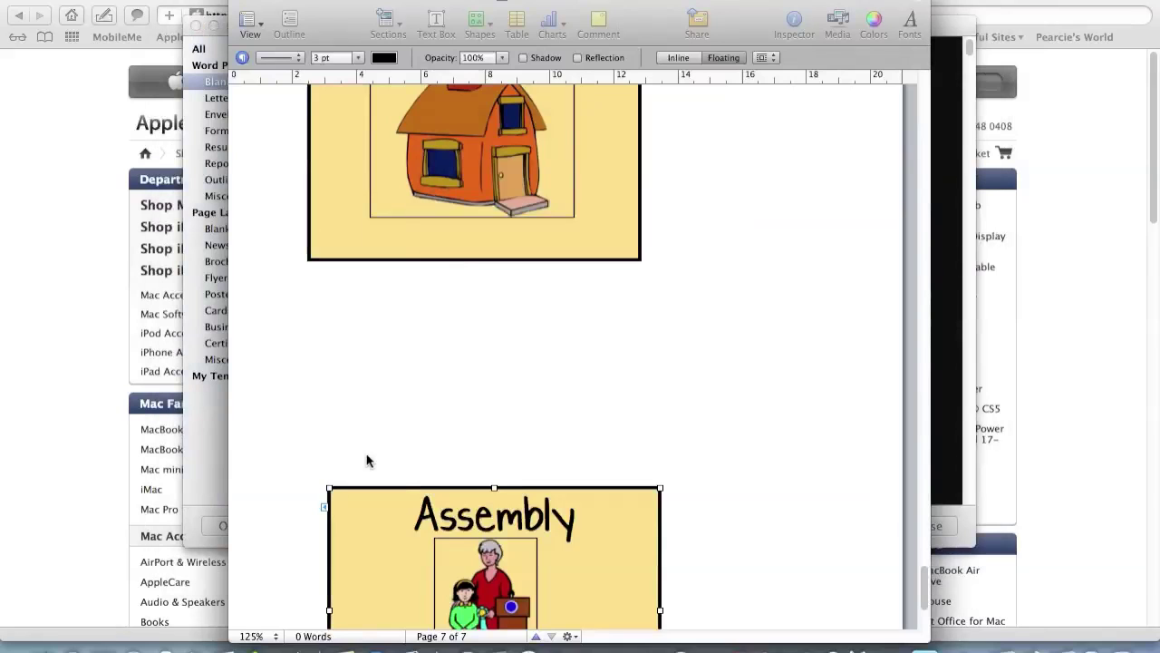
pyautogui.click(637, 2)
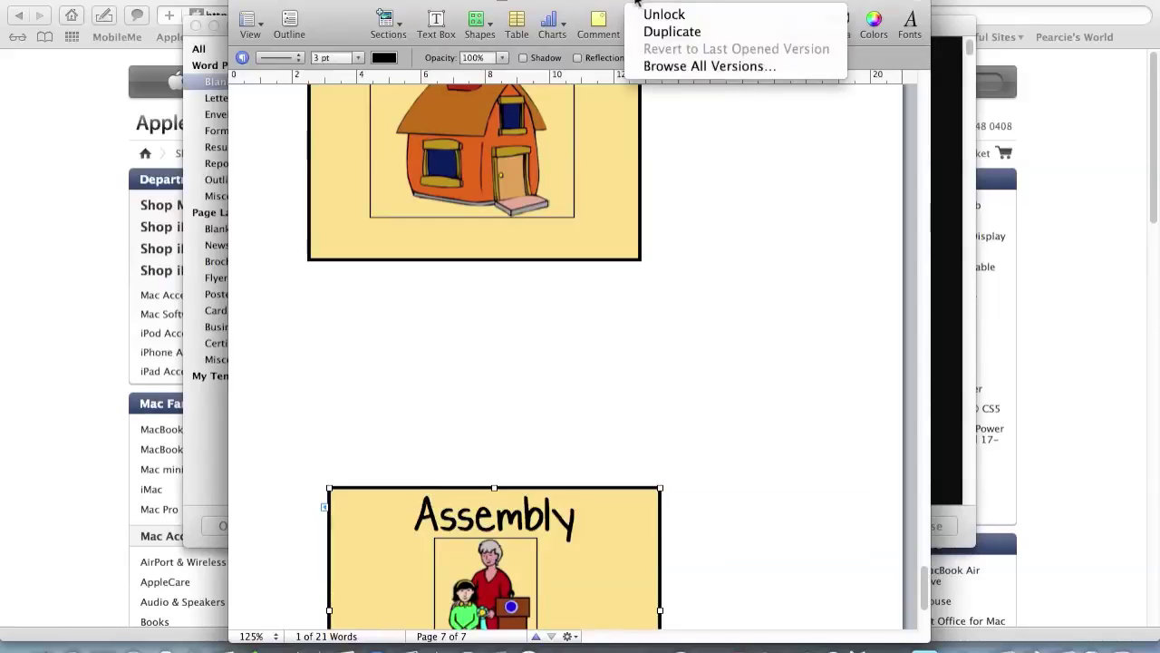
pyautogui.click(701, 133)
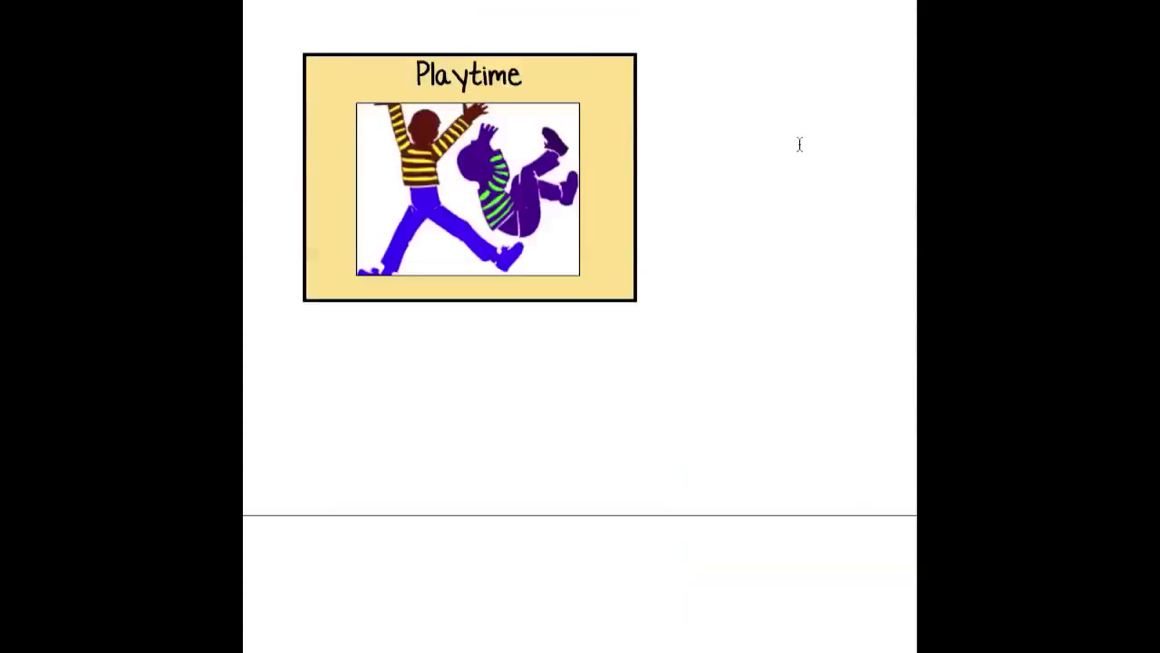
pyautogui.scroll(15, 799, 144)
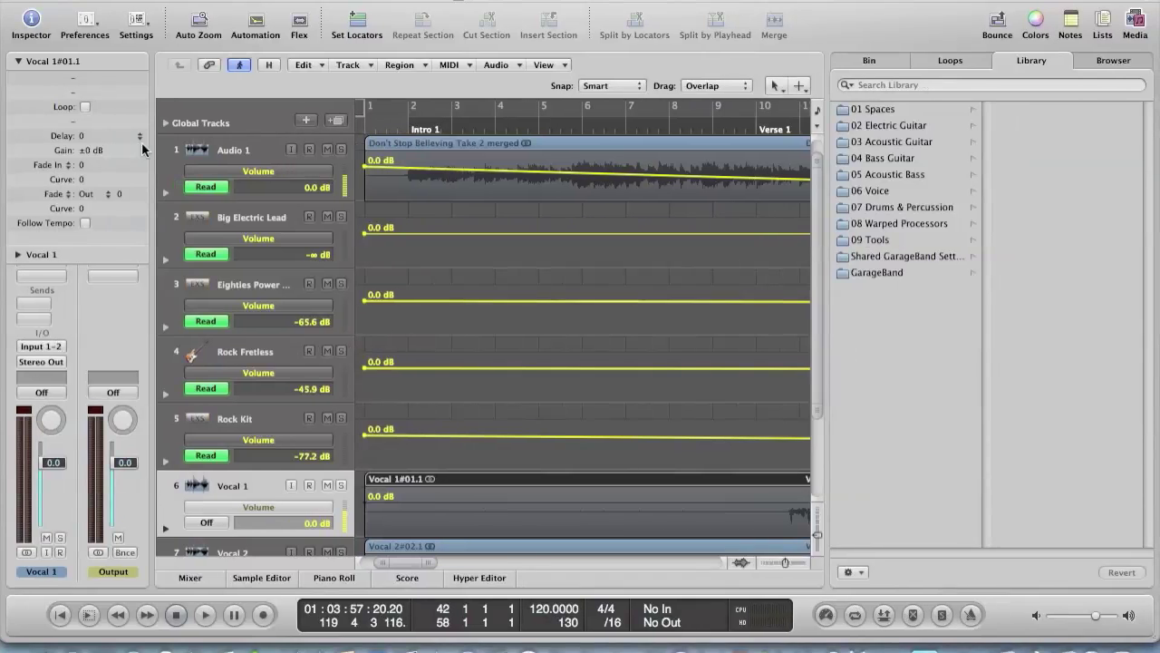
# Cycle between spaces with Control+arrow keys, ending on the Safari Apple Store space
pyautogui.hotkey('ctrl', 'Left')
pyautogui.hotkey('ctrl', 'Left')
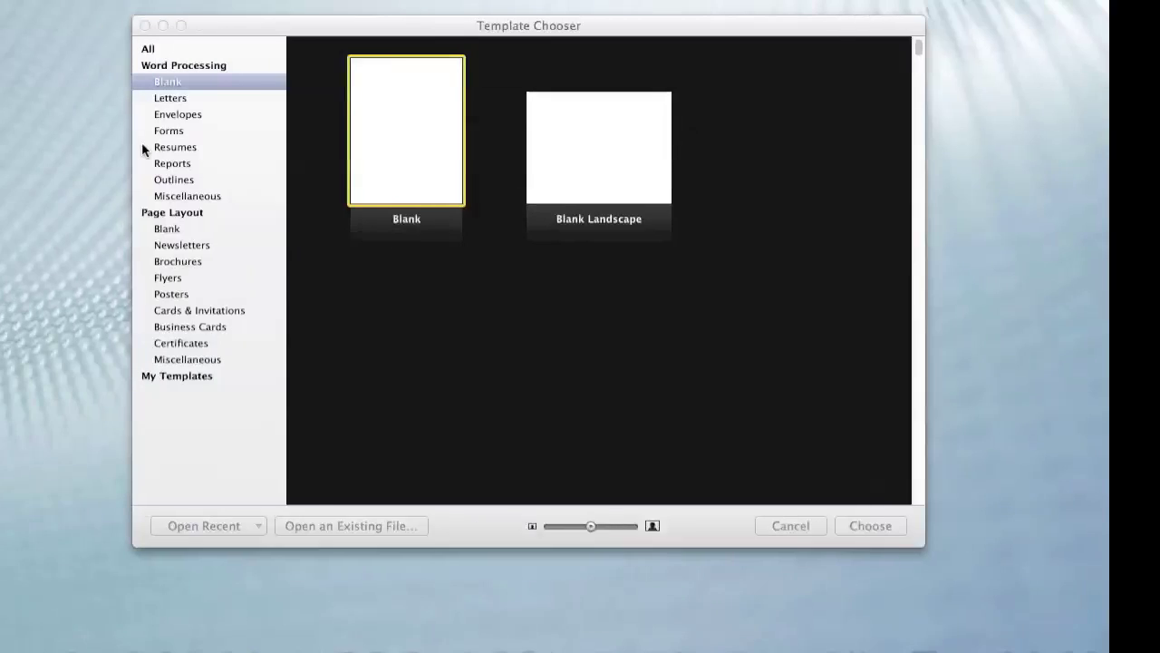
pyautogui.hotkey('ctrl', 'Right')
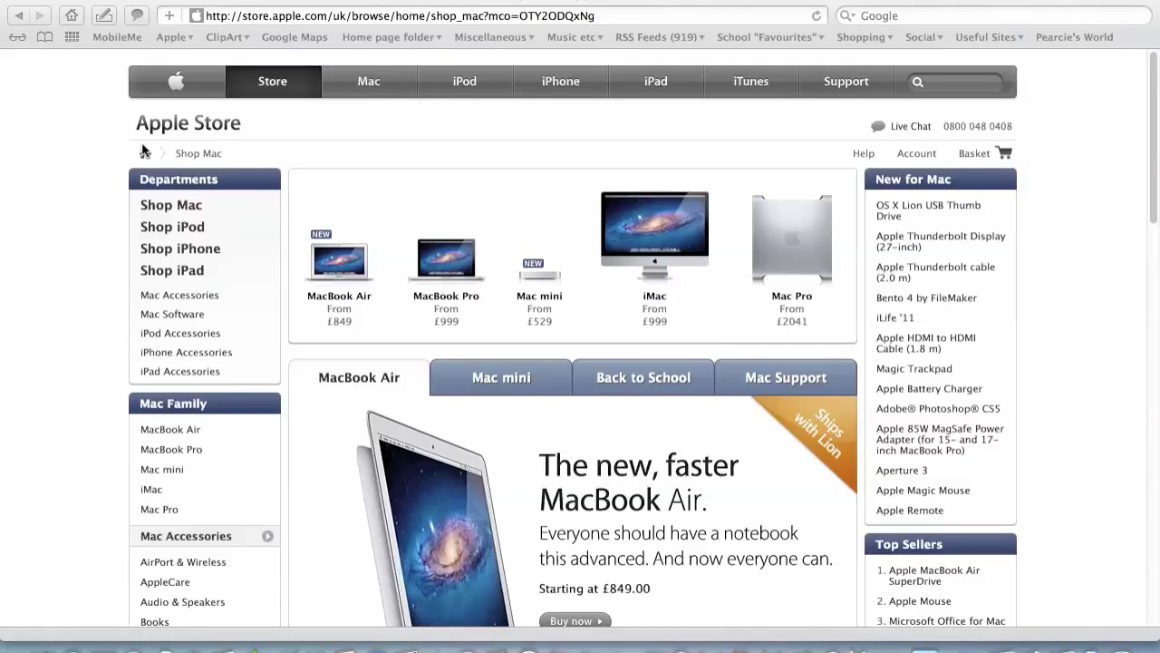
pyautogui.hotkey('ctrl', 'Left')
pyautogui.hotkey('ctrl', 'Right')
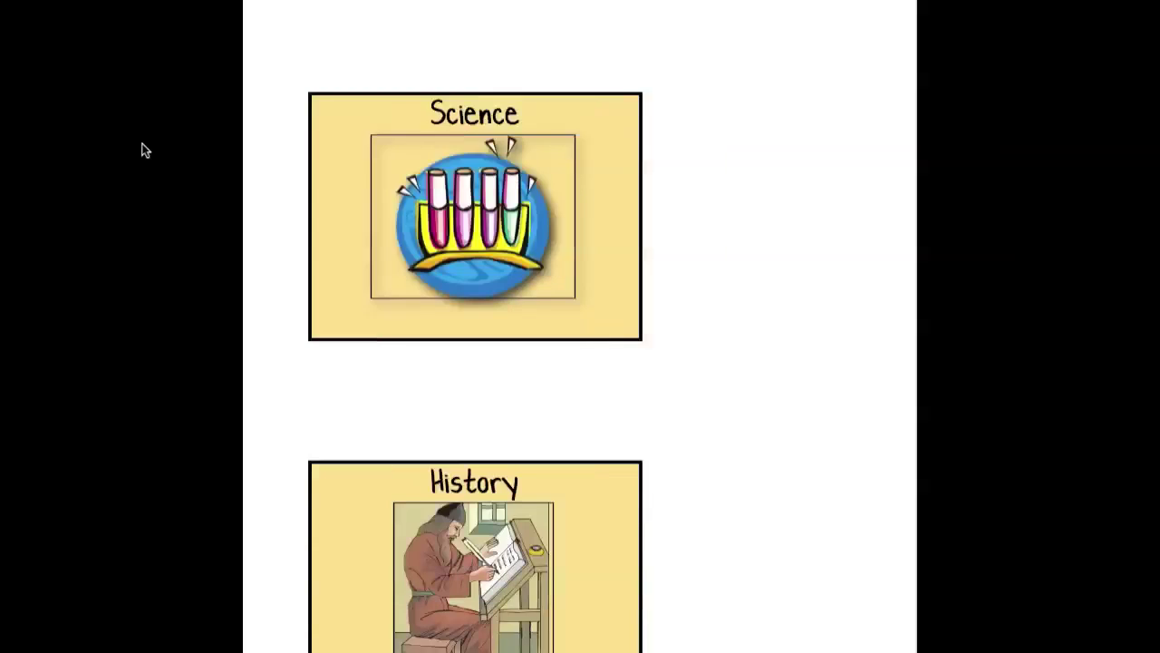
pyautogui.hotkey('ctrl', 'Right')
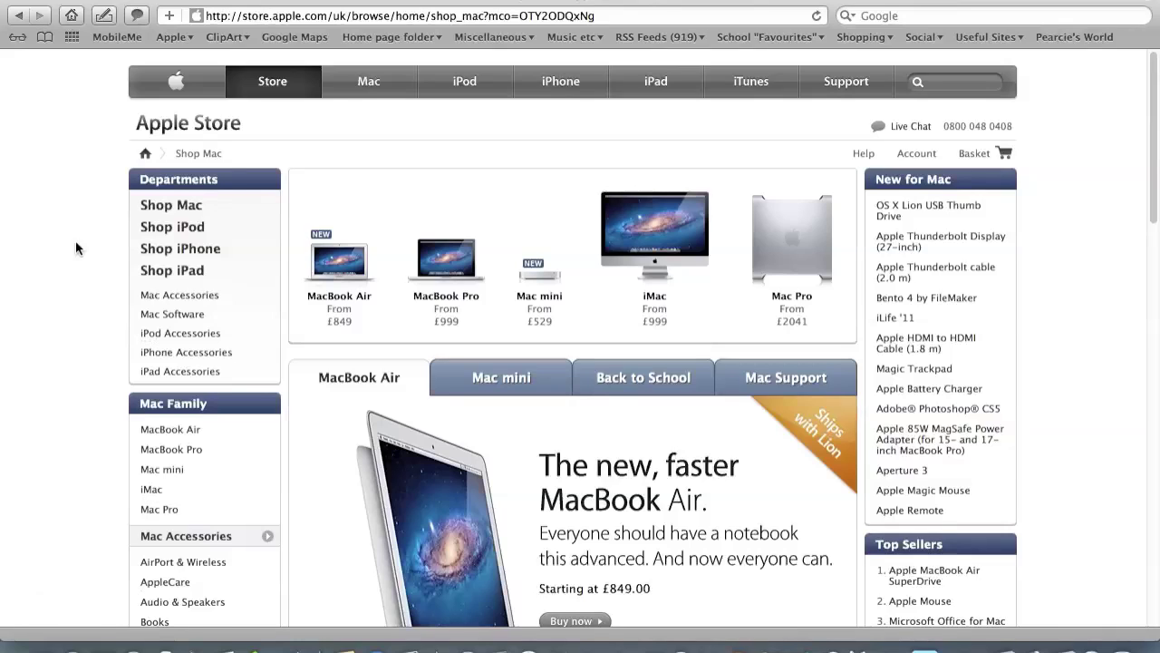
pyautogui.moveTo(46, 646)
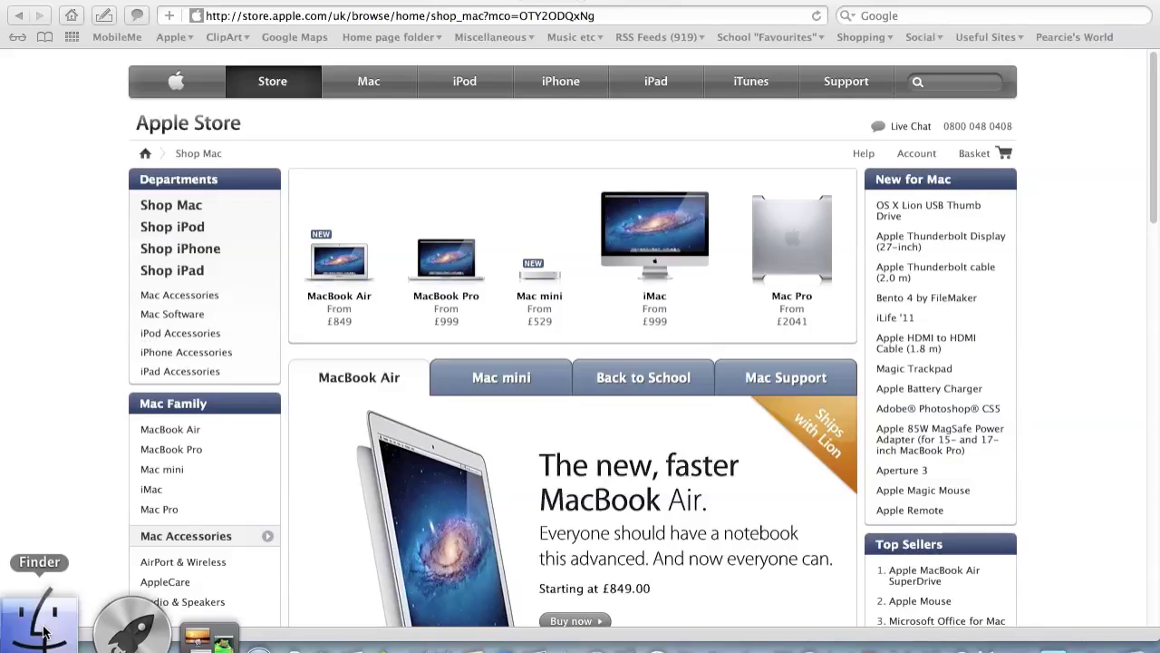
# Open a new Finder window showing All My Files from the Dock
pyautogui.click(43, 631)
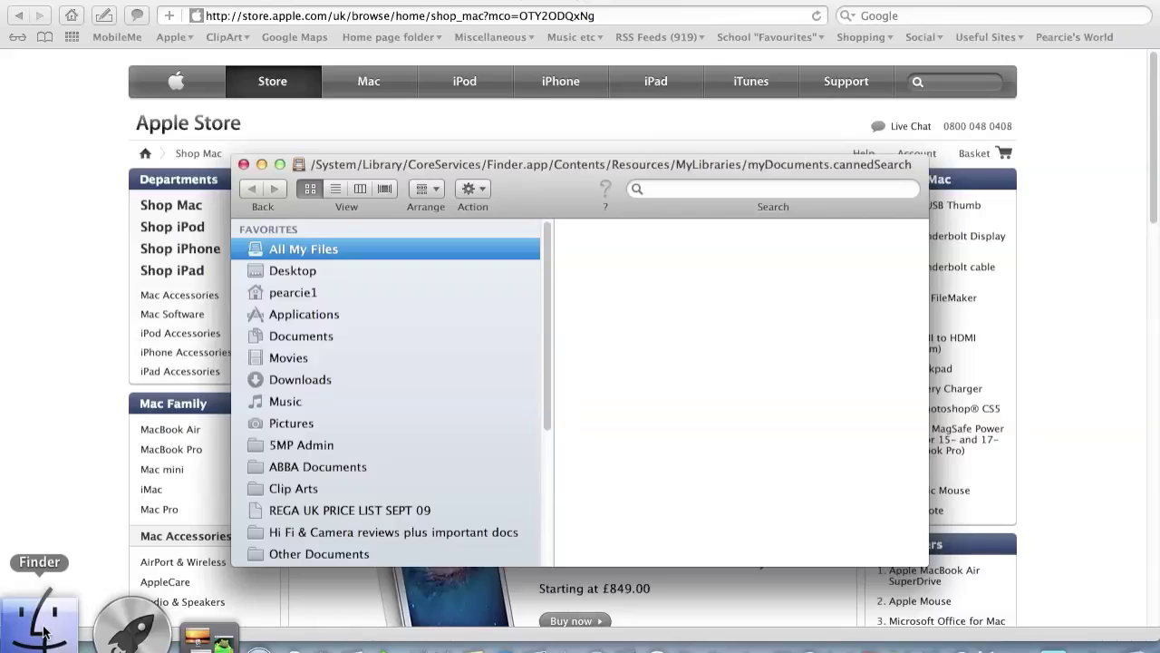